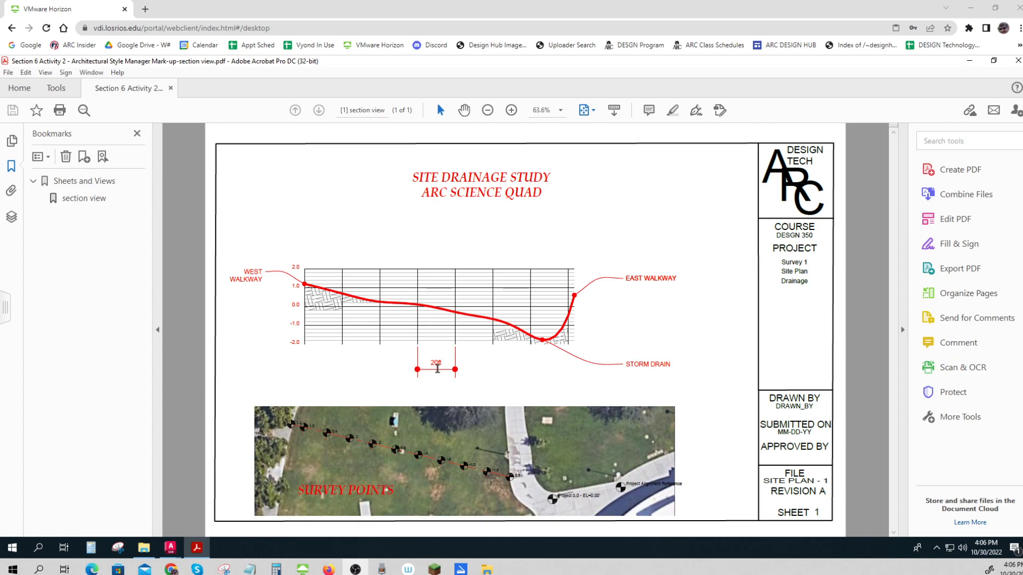
pyautogui.click(437, 368)
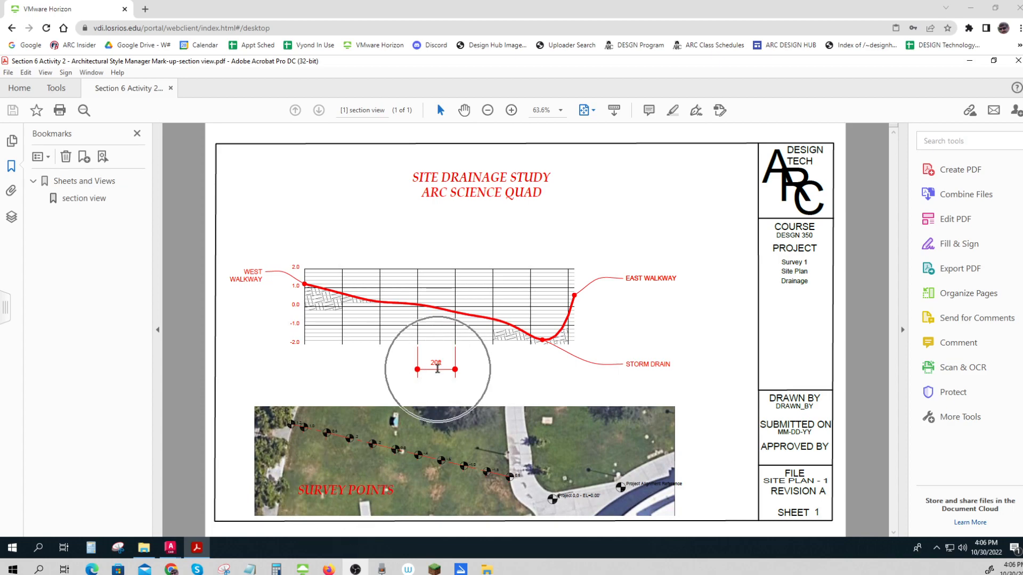
pyautogui.click(645, 365)
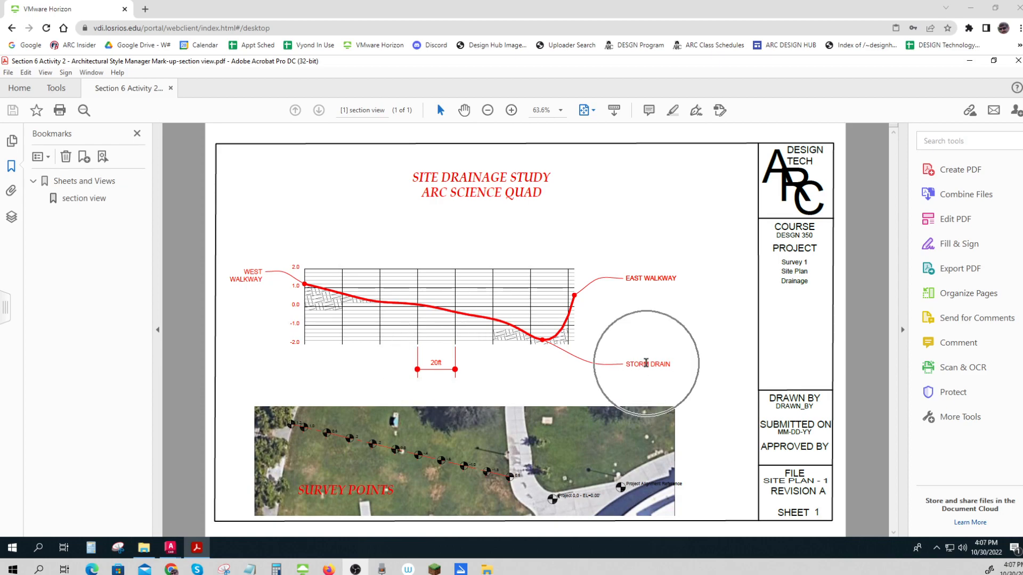
pyautogui.click(501, 196)
pyautogui.click(502, 196)
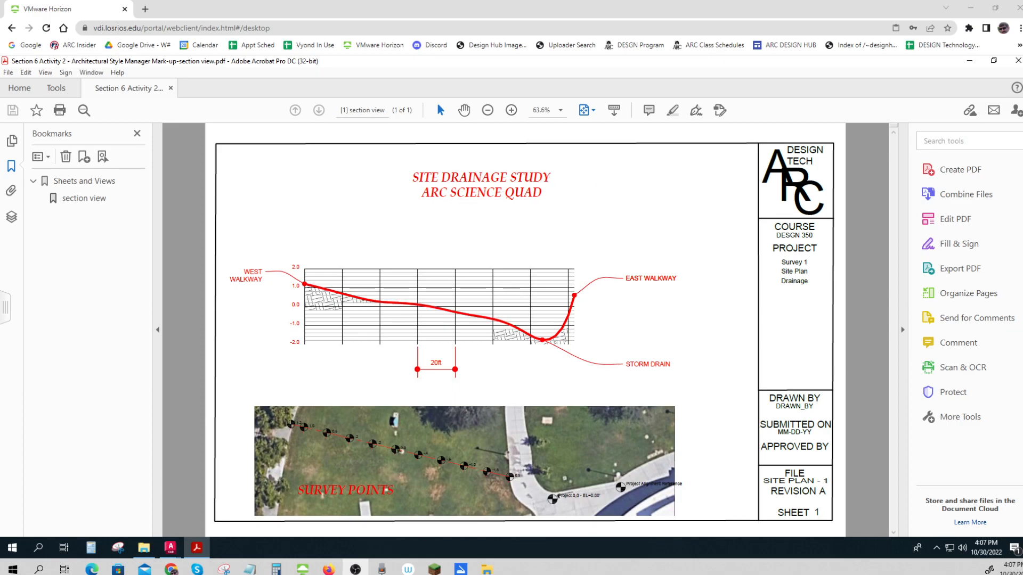
pyautogui.click(971, 8)
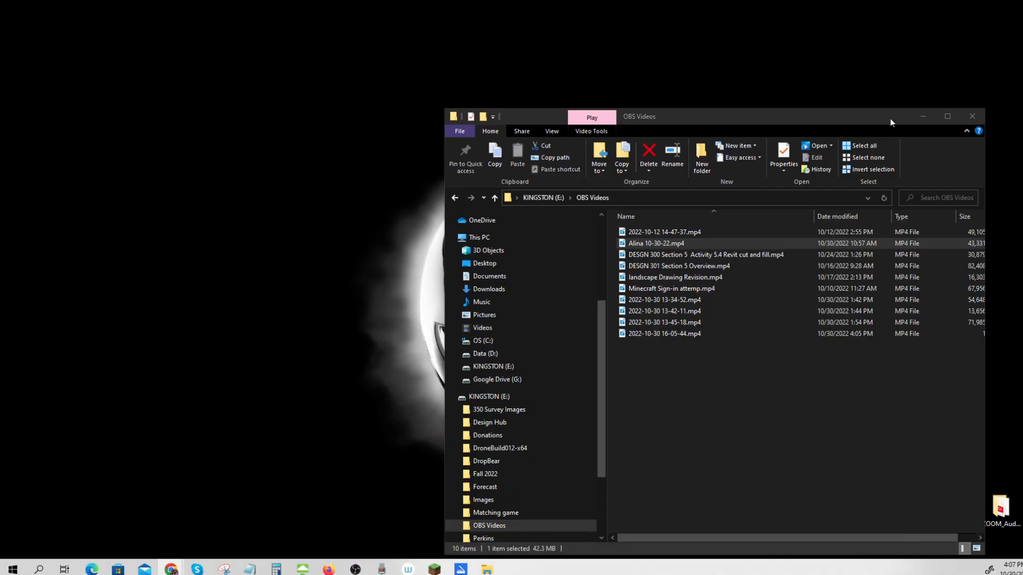
pyautogui.moveTo(172, 568)
pyautogui.moveTo(712, 574); pyautogui.dragTo(544, 0)
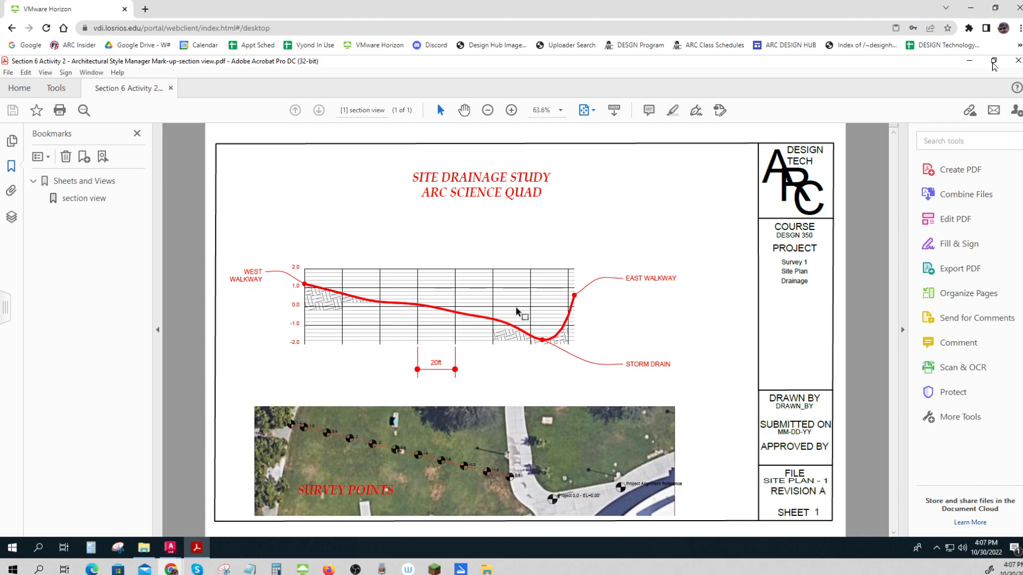
# Step: Arrange the mark-up PDF and the AutoCAD drawing side by side, hiding the PDF's Bookmarks and tools panes
pyautogui.click(993, 62)
pyautogui.moveTo(334, 91); pyautogui.dragTo(889, 86)
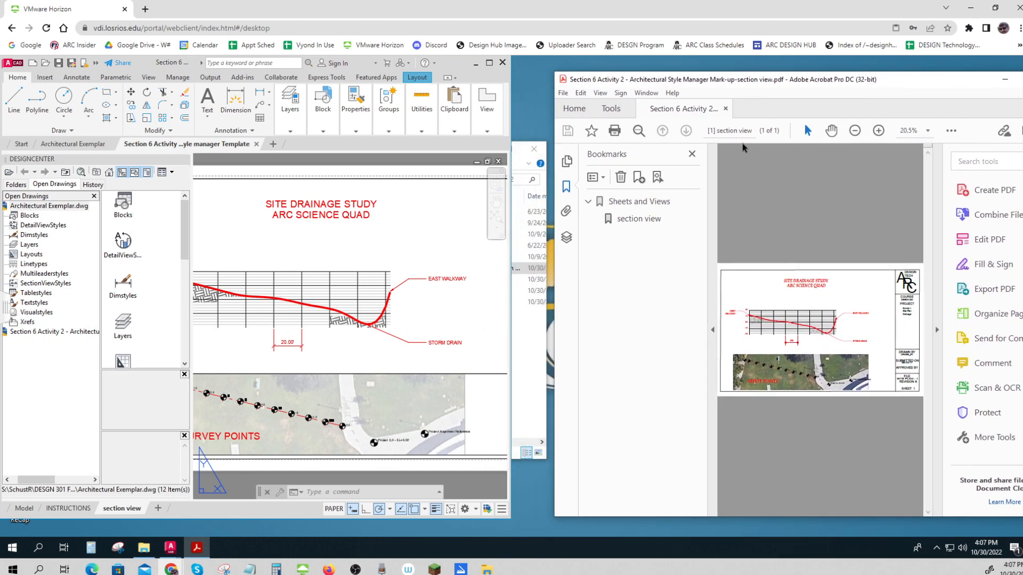
pyautogui.click(692, 154)
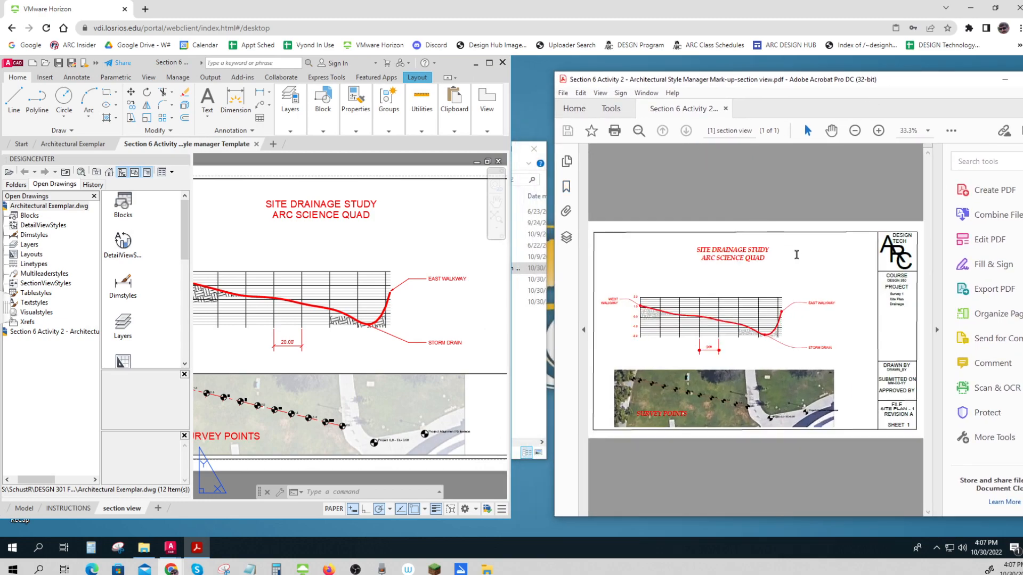
pyautogui.click(937, 331)
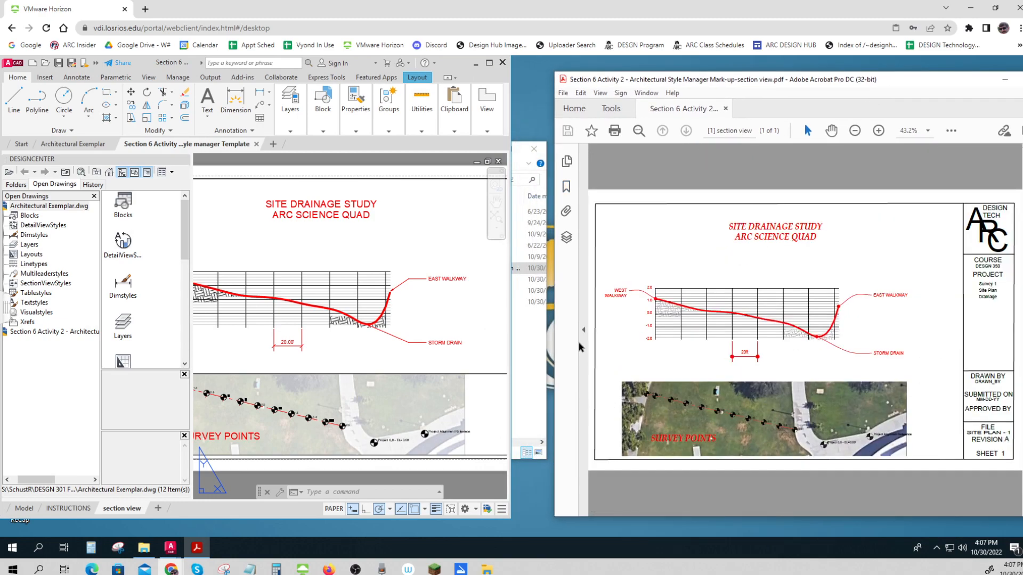
pyautogui.moveTo(554, 323); pyautogui.dragTo(671, 334)
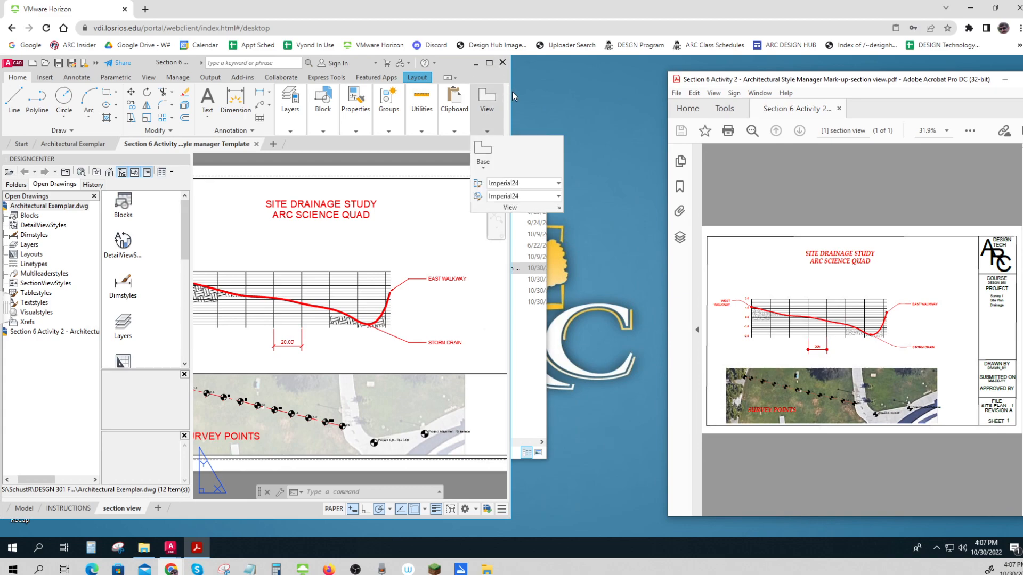
pyautogui.moveTo(510, 103); pyautogui.dragTo(660, 109)
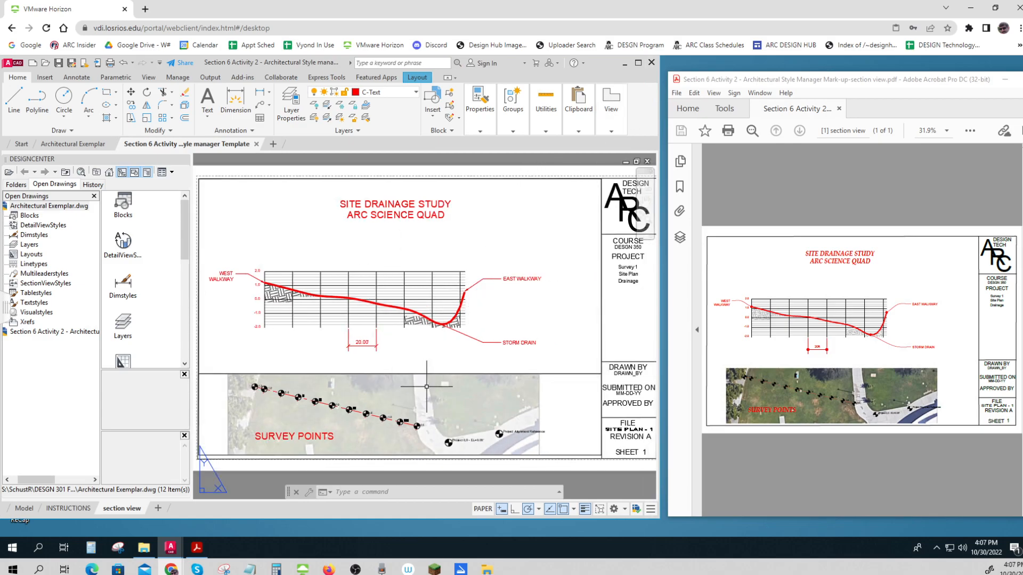
# Step: Collapse the DesignCenter palette to the edge of the drawing window to free up the section view layout
pyautogui.moveTo(197, 151)
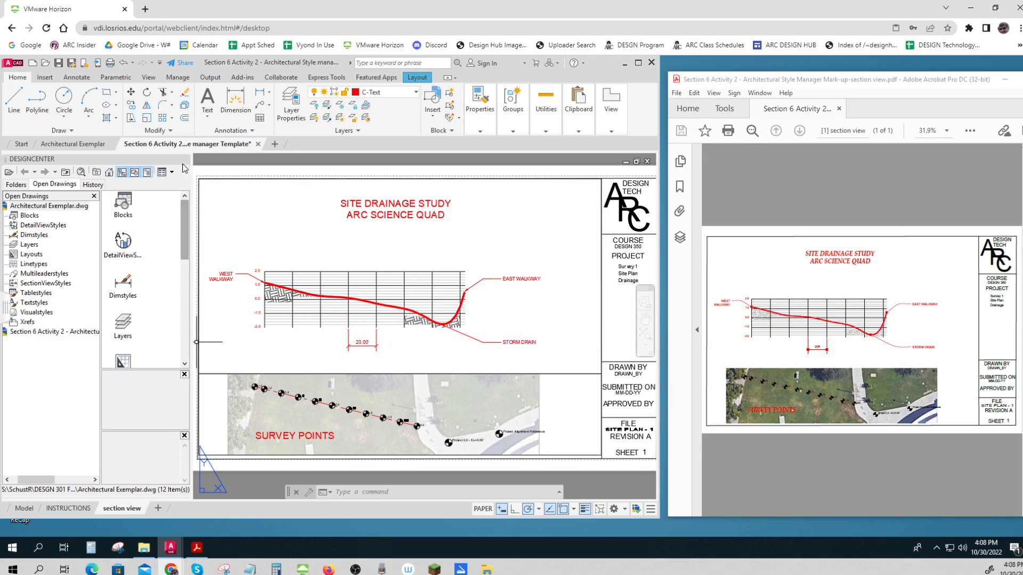
pyautogui.press('ctrl')
pyautogui.click(174, 159)
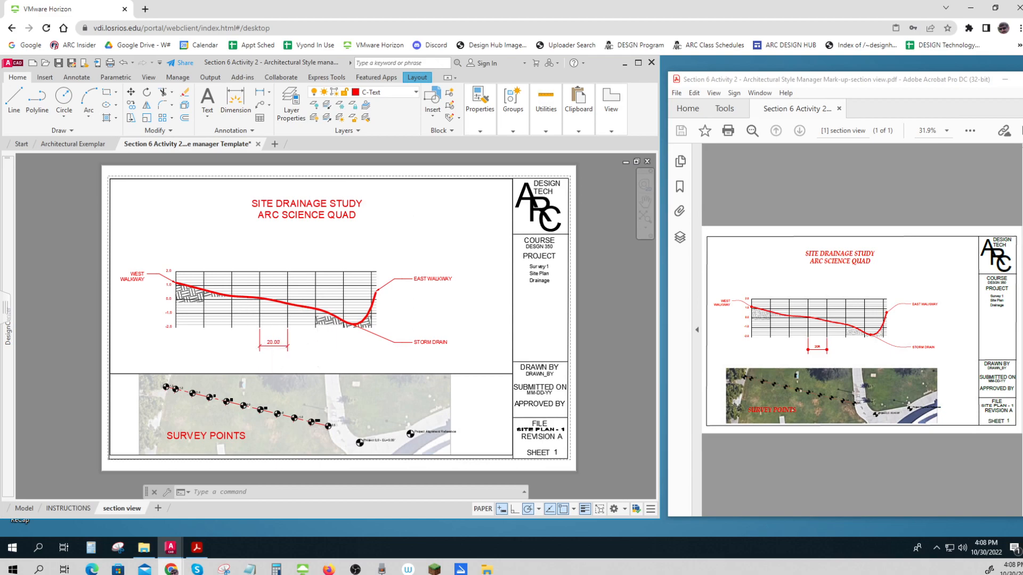
pyautogui.scroll(4, 251, 348)
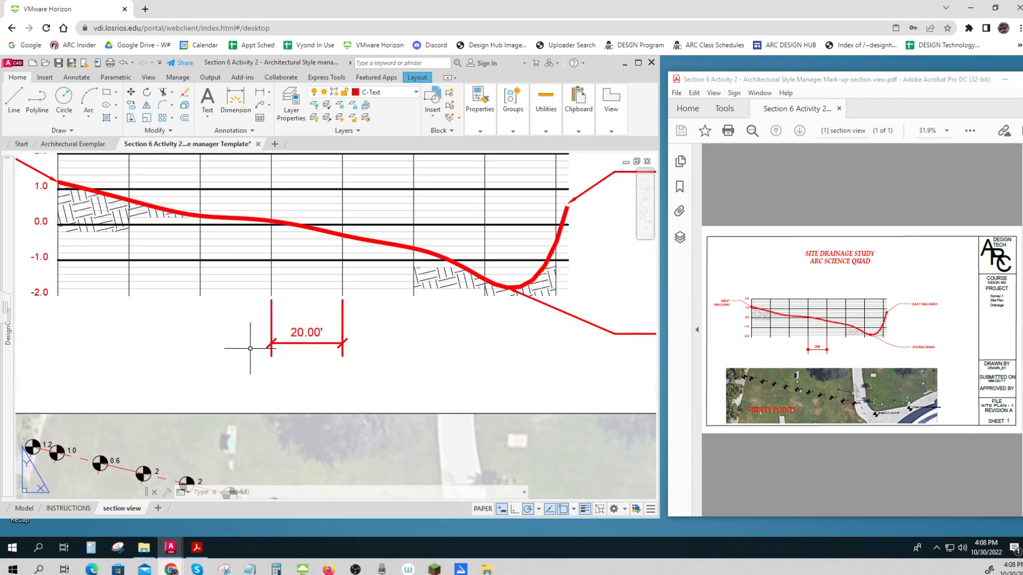
pyautogui.click(303, 345)
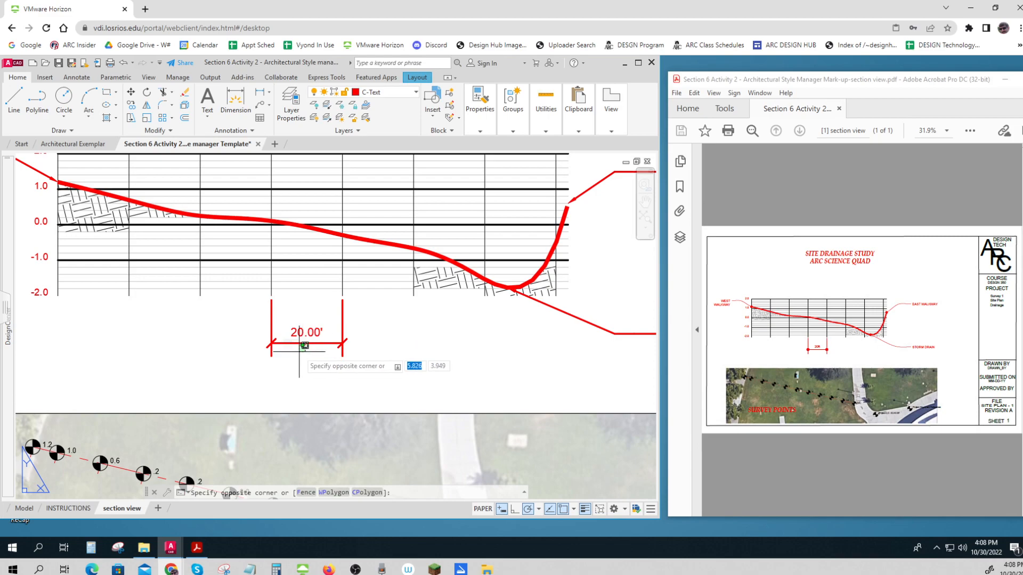
pyautogui.click(300, 350)
pyautogui.click(296, 333)
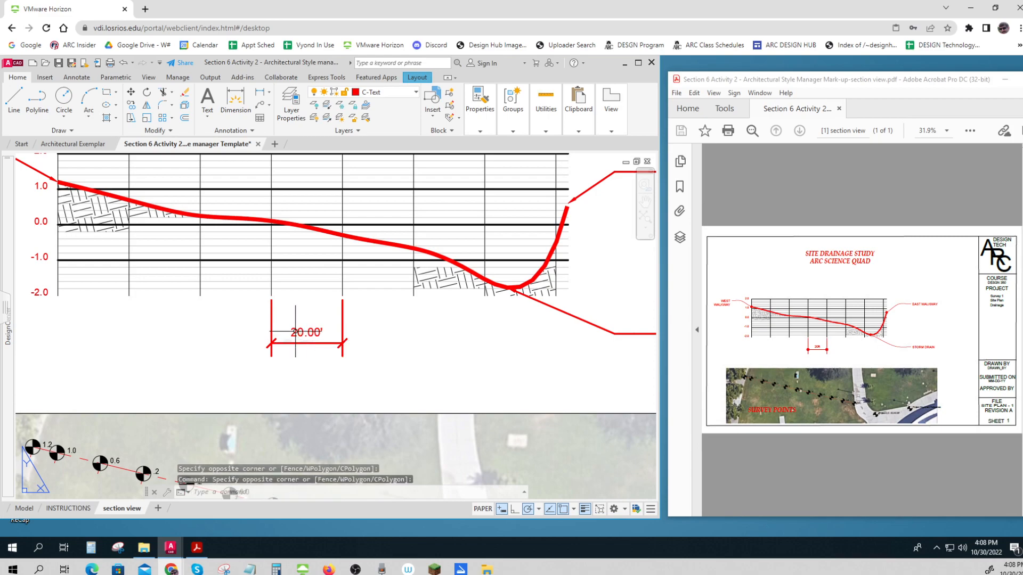
pyautogui.click(293, 349)
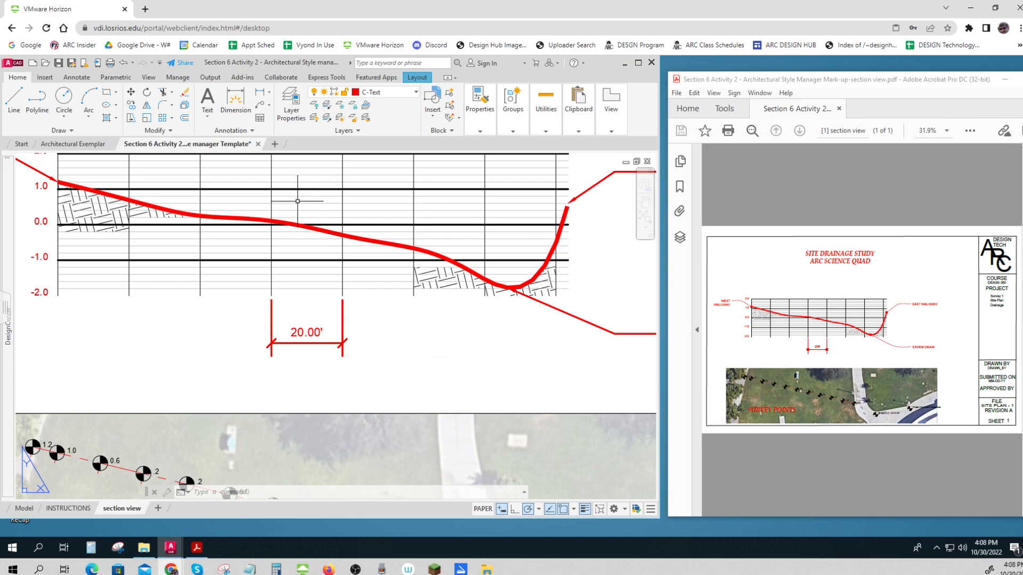
# Step: Create a new dimension style named Section View, based on Standard
pyautogui.click(252, 132)
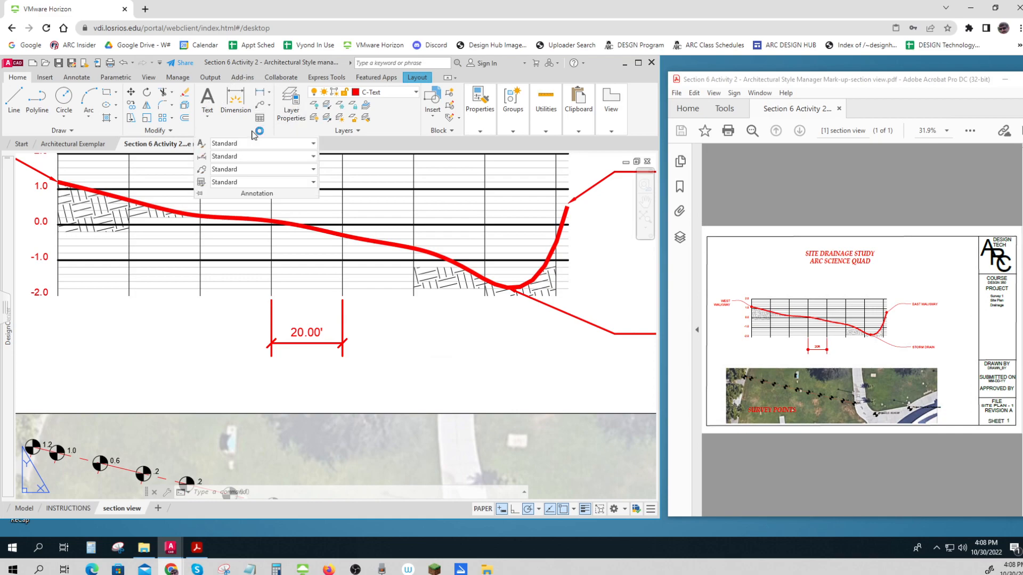
pyautogui.click(313, 156)
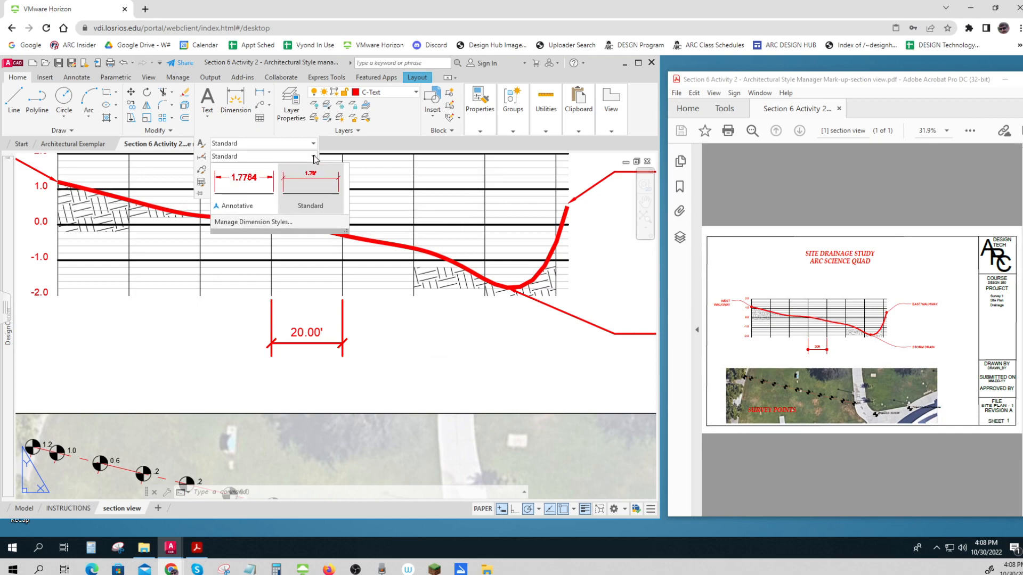
pyautogui.click(273, 222)
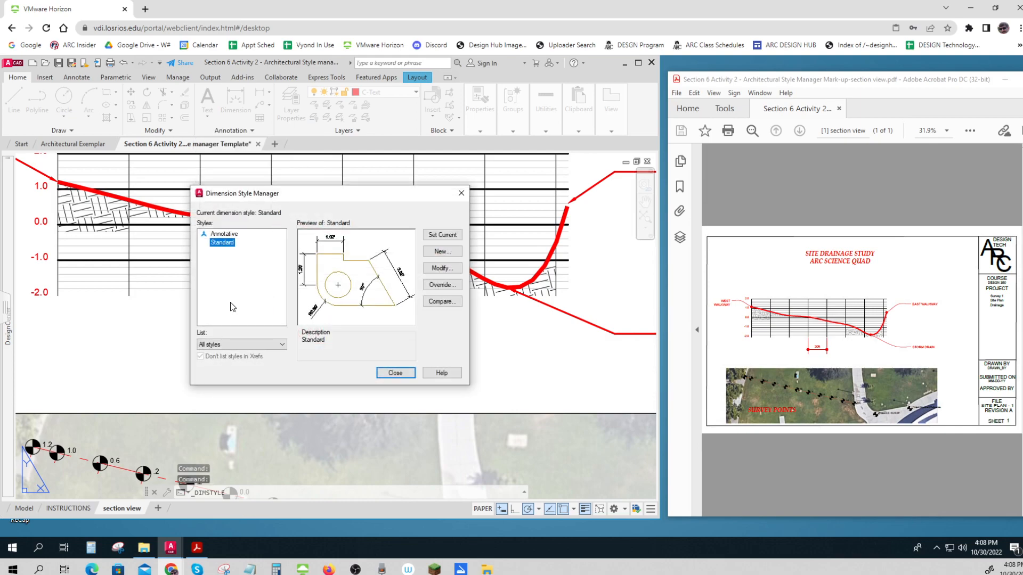
pyautogui.click(440, 253)
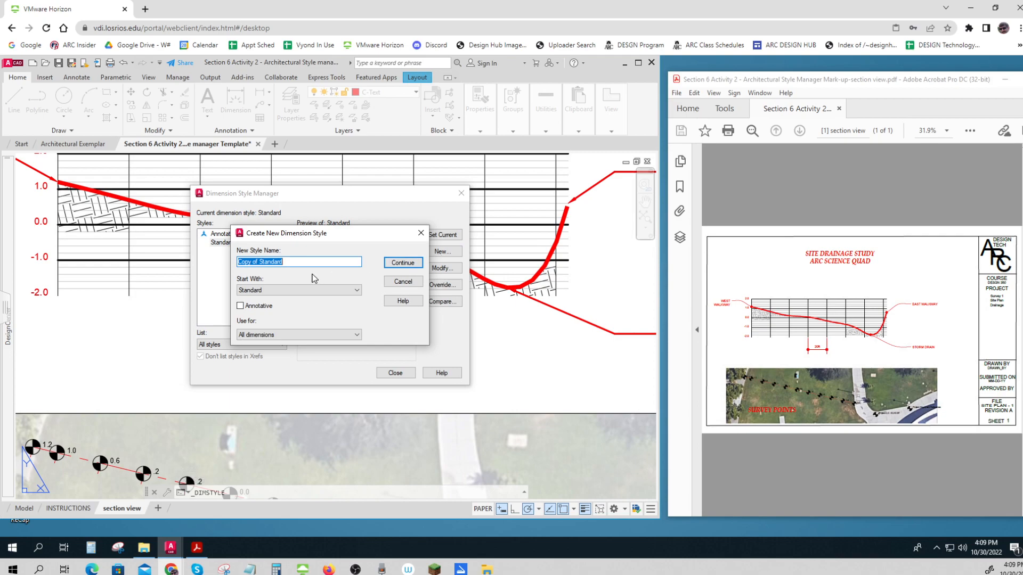
pyautogui.write('s')
pyautogui.click(403, 262)
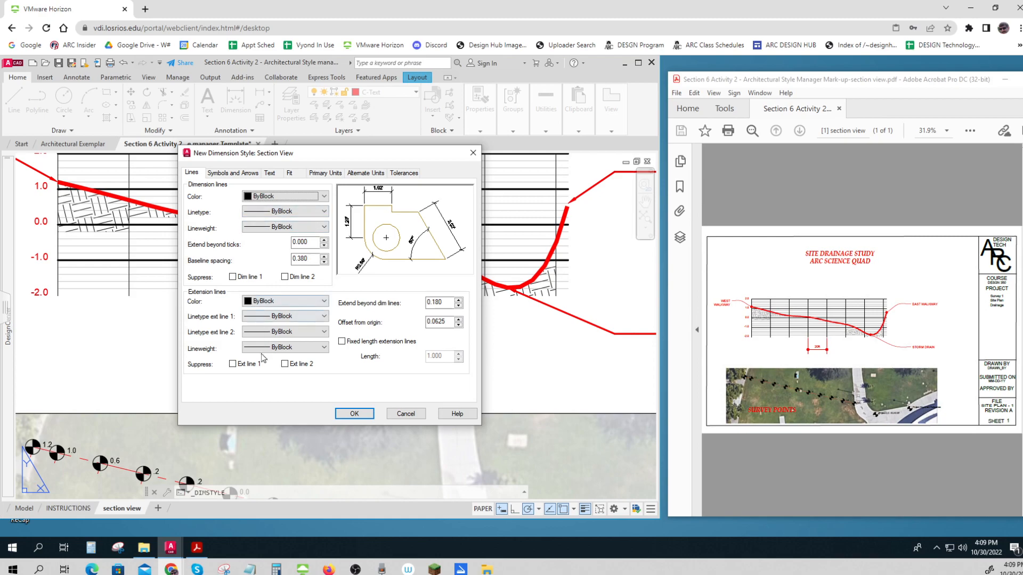
# Step: Set the Section View style's first, second and leader arrowheads to Dot
pyautogui.click(228, 177)
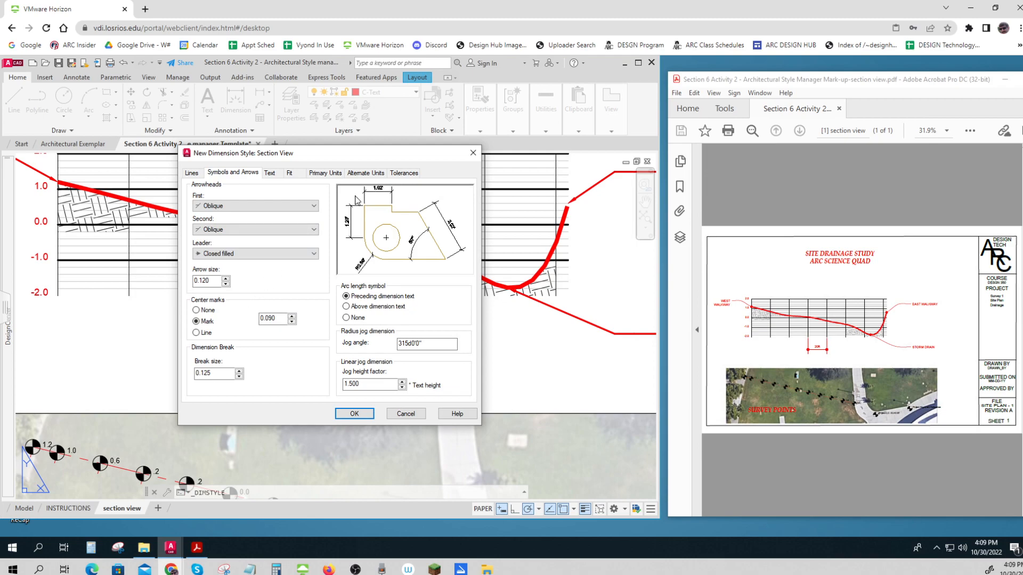
pyautogui.click(314, 208)
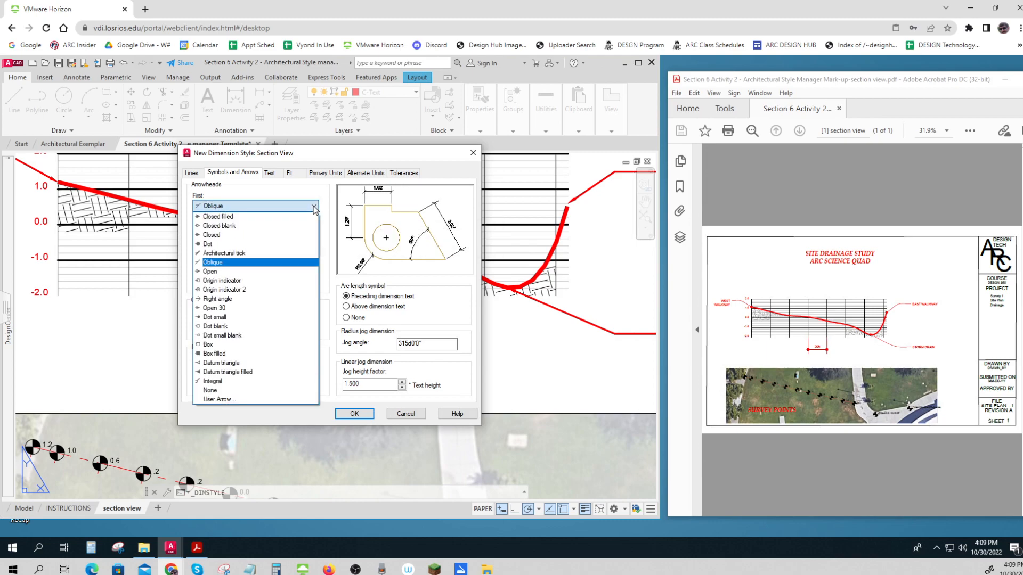
pyautogui.click(213, 245)
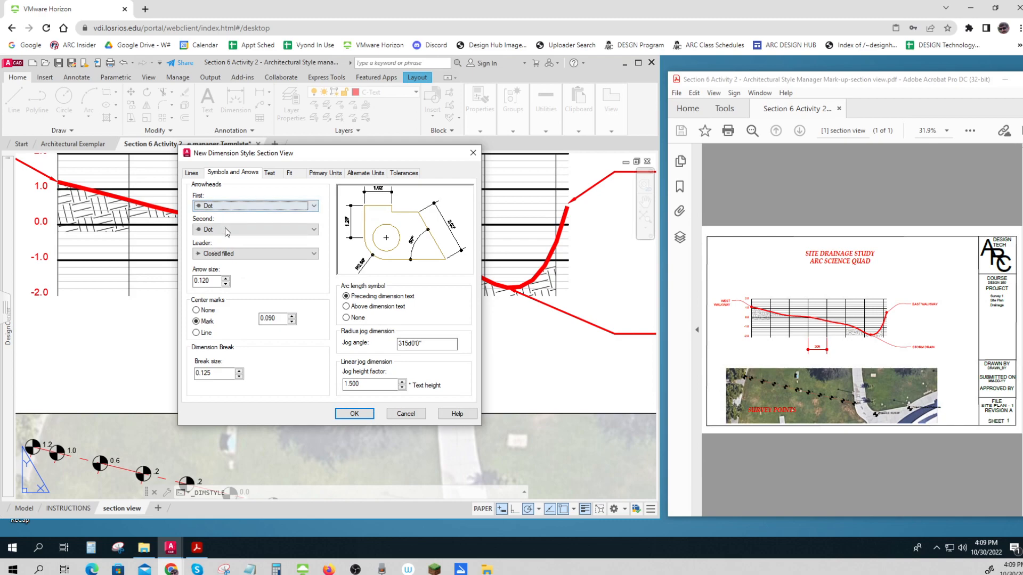
pyautogui.click(230, 252)
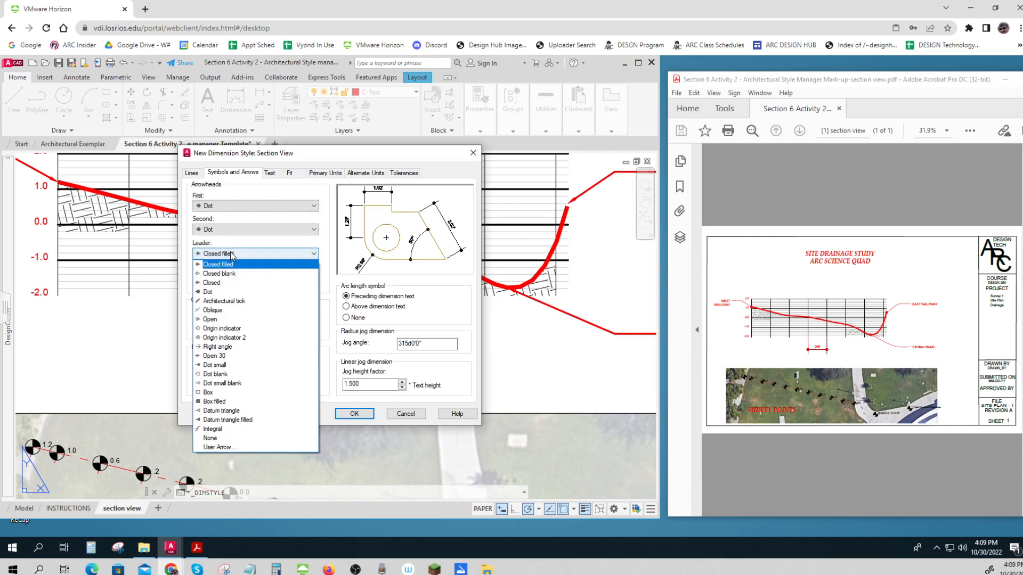
pyautogui.click(218, 293)
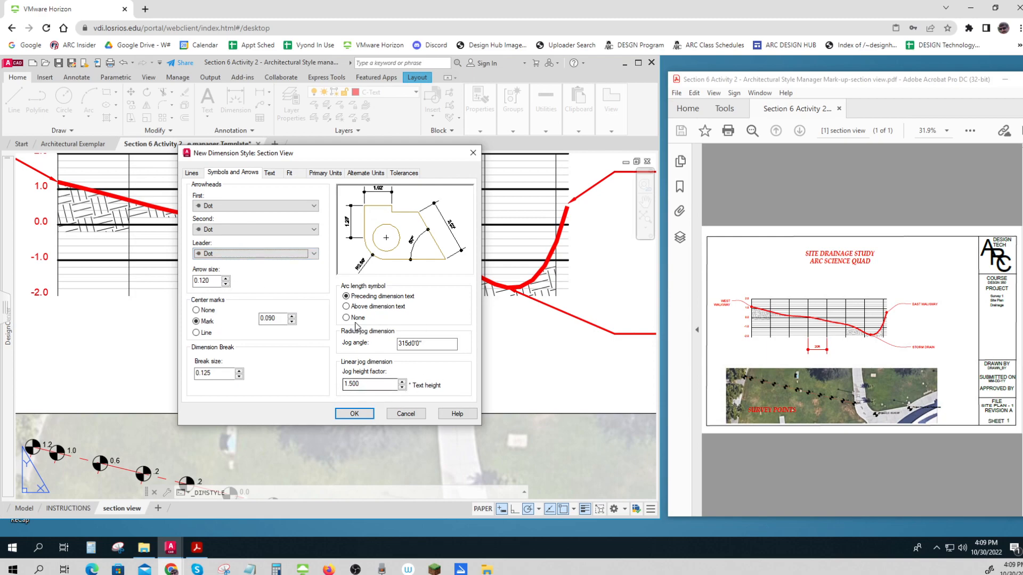
pyautogui.click(270, 173)
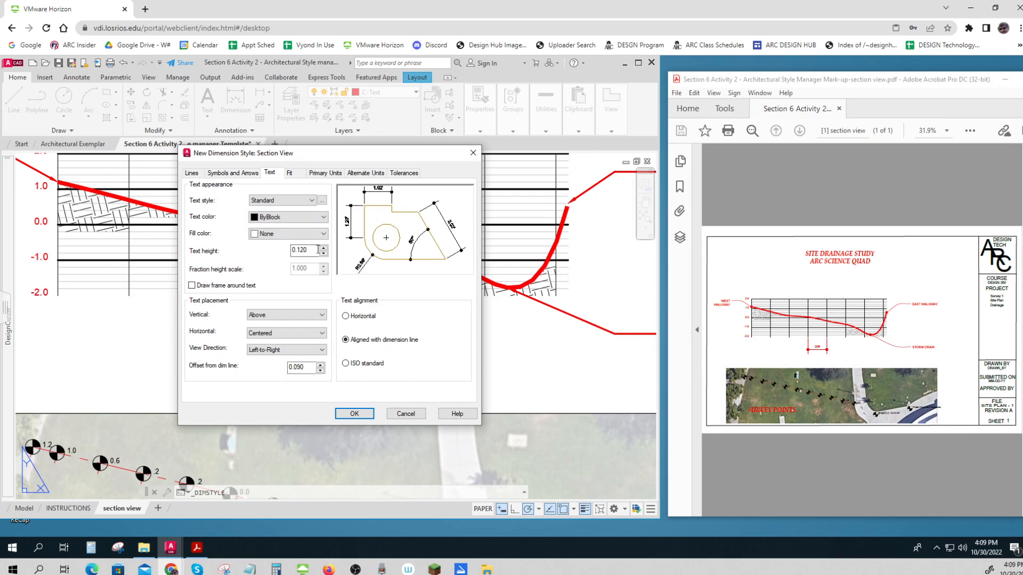
pyautogui.press('ctrl')
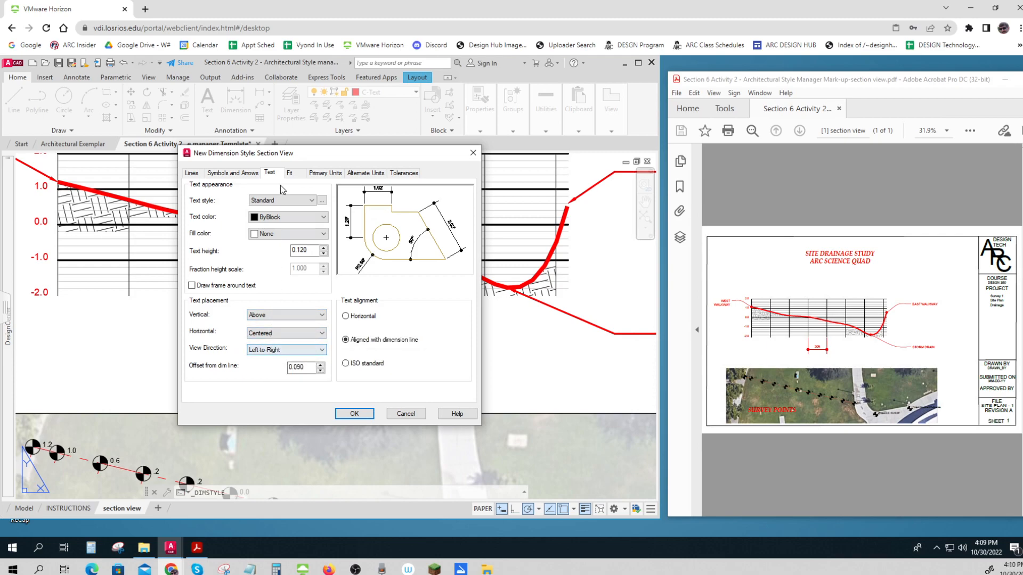
pyautogui.click(289, 174)
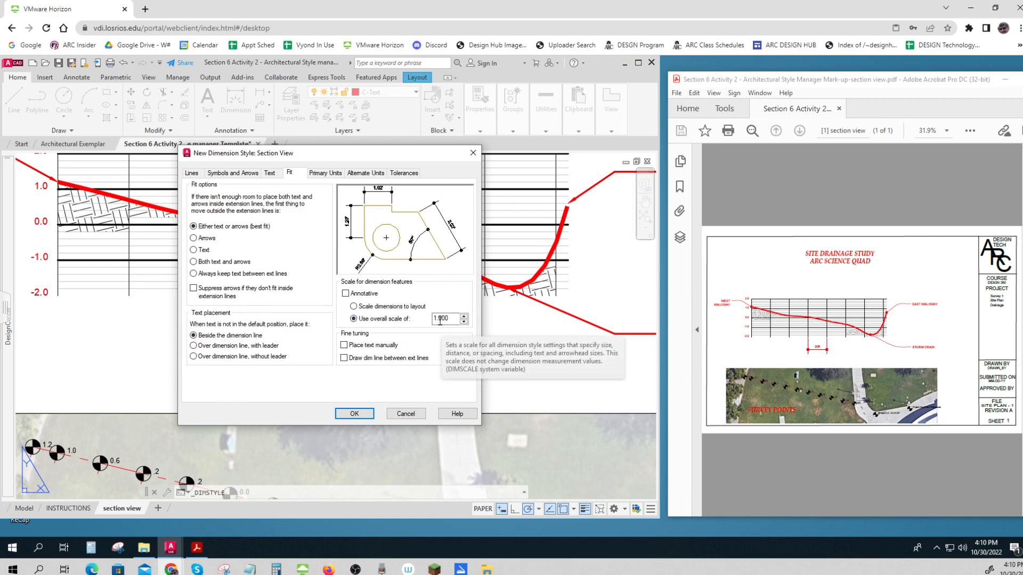
# Step: Set the Section View style's linear dimension precision to 0 and suffix to ft, and save the style
pyautogui.click(327, 173)
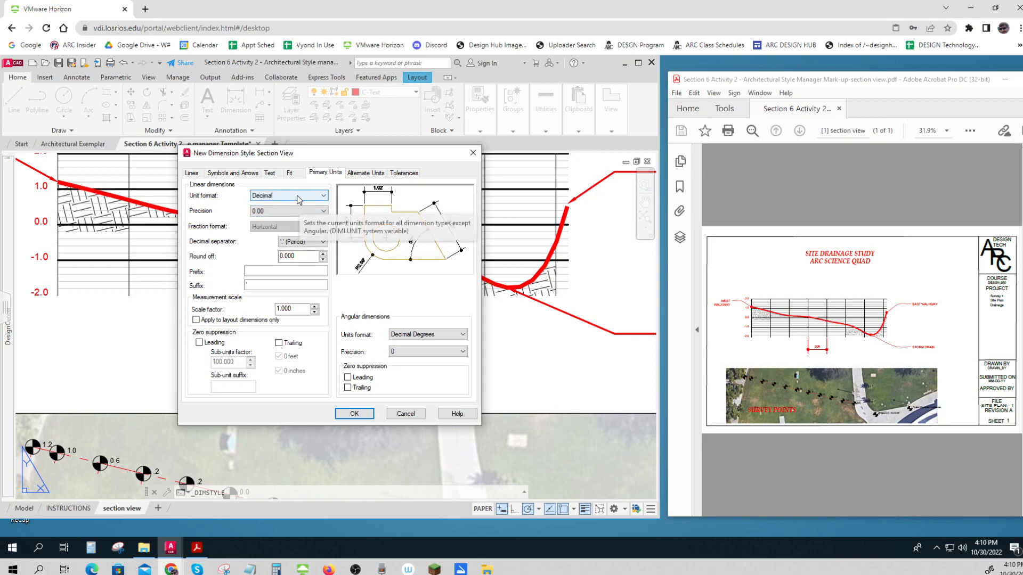
pyautogui.click(278, 211)
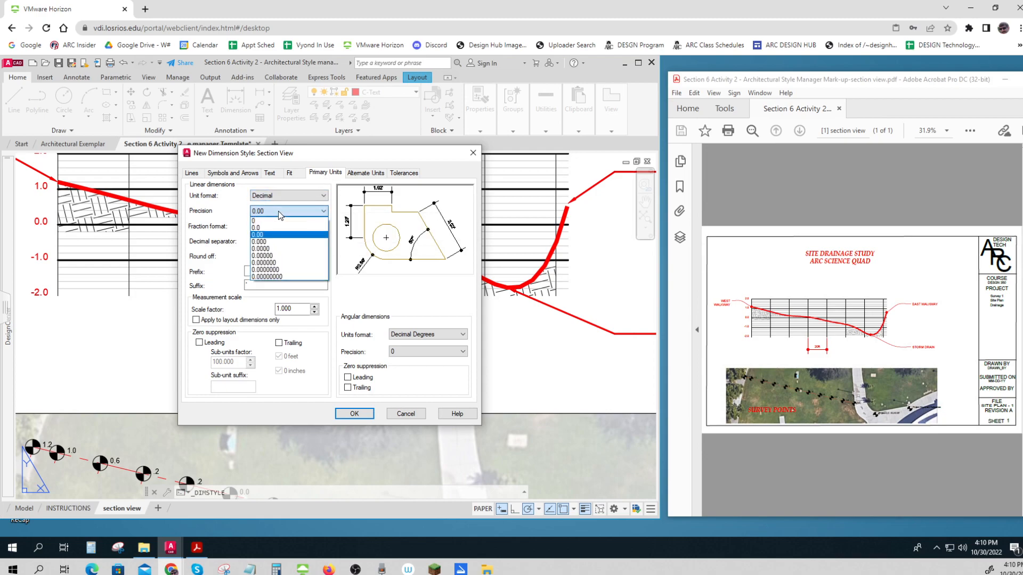
pyautogui.click(277, 220)
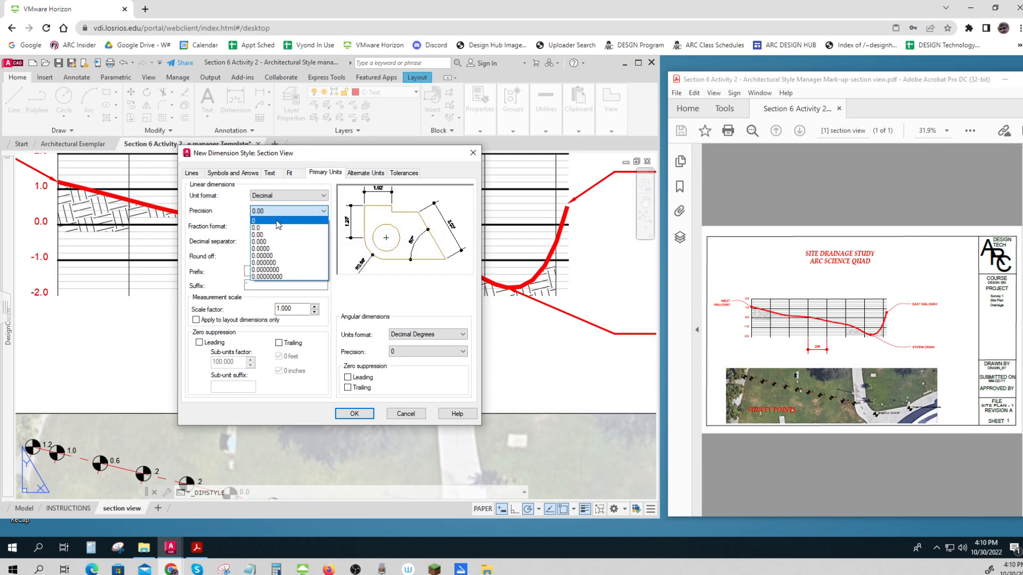
pyautogui.click(276, 221)
pyautogui.click(251, 288)
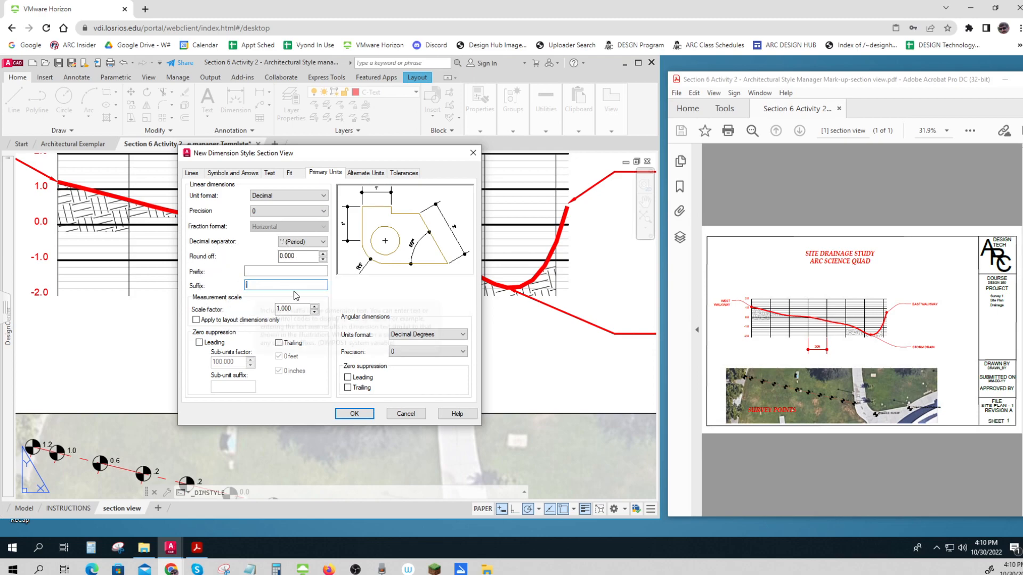
pyautogui.write('ft')
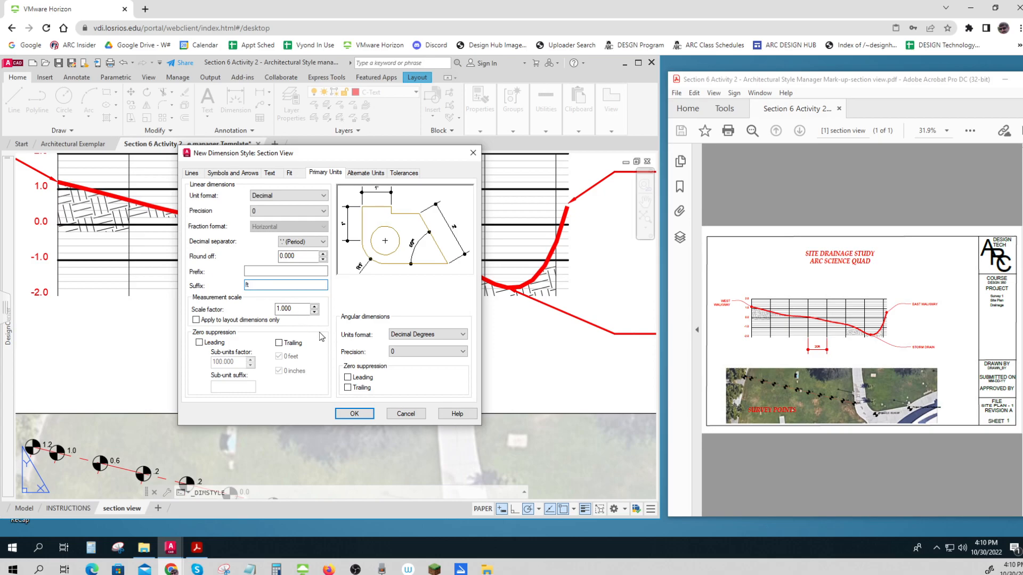
pyautogui.click(354, 414)
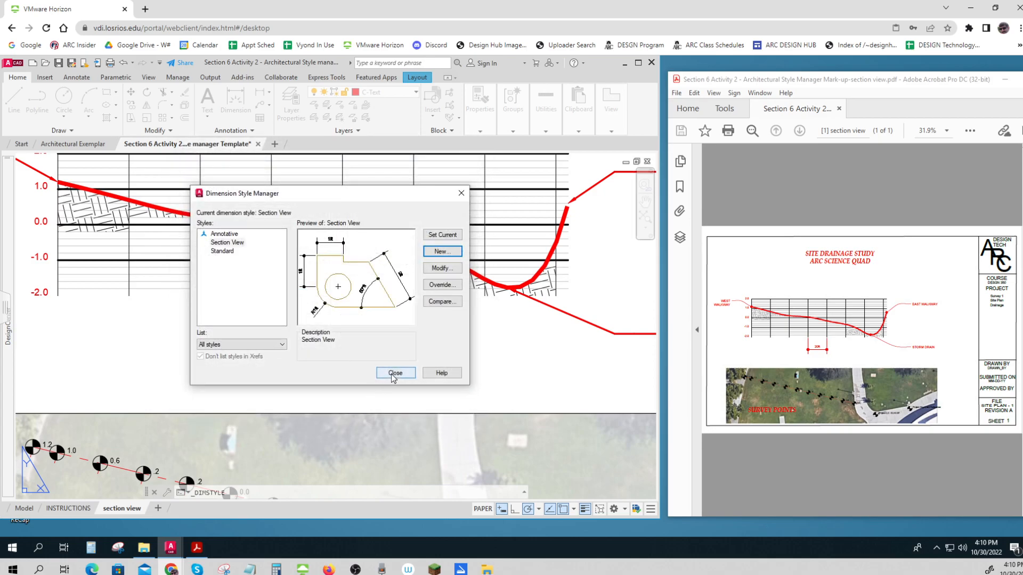
# Step: Apply the Section View dimension style to the dimension below the graph inside its viewport, and return to paper space
pyautogui.click(393, 374)
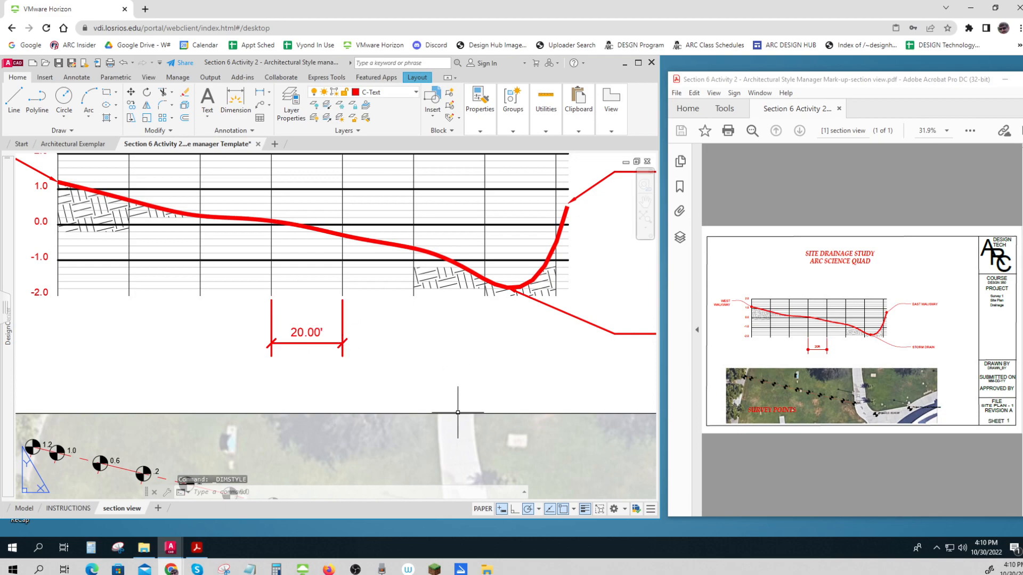
pyautogui.press('ctrl')
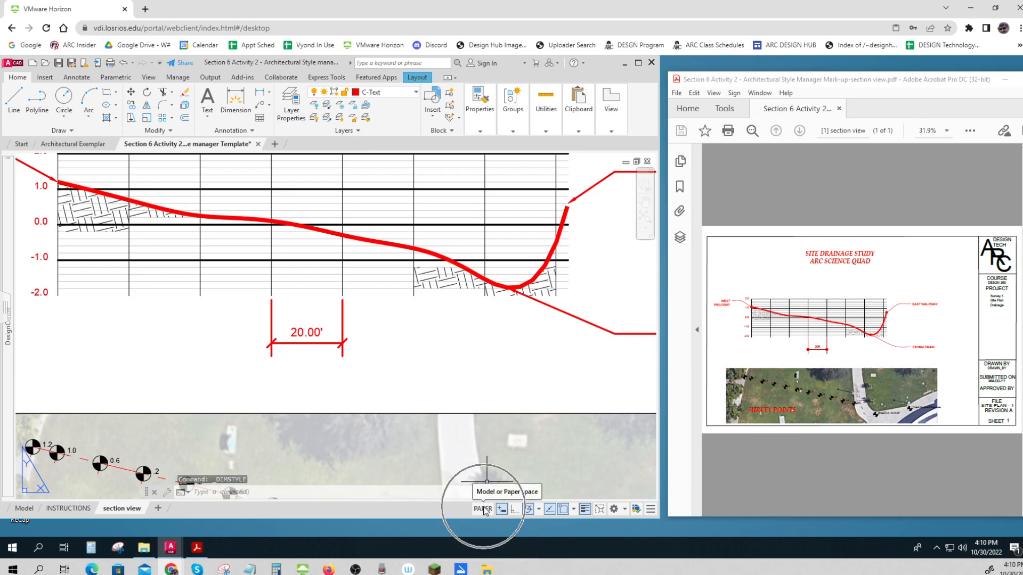
pyautogui.click(483, 509)
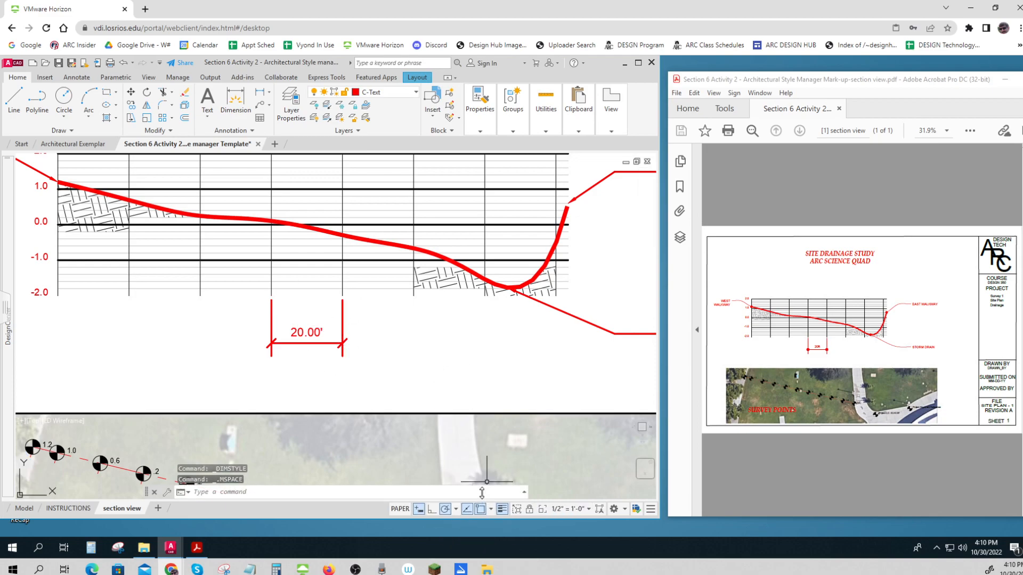
pyautogui.click(343, 345)
pyautogui.moveTo(345, 347)
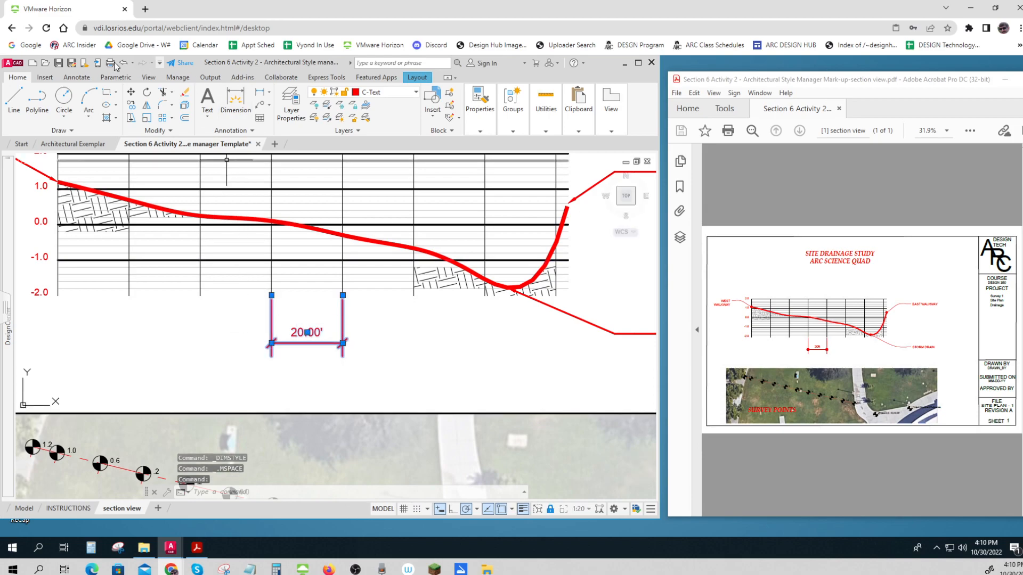
pyautogui.click(149, 78)
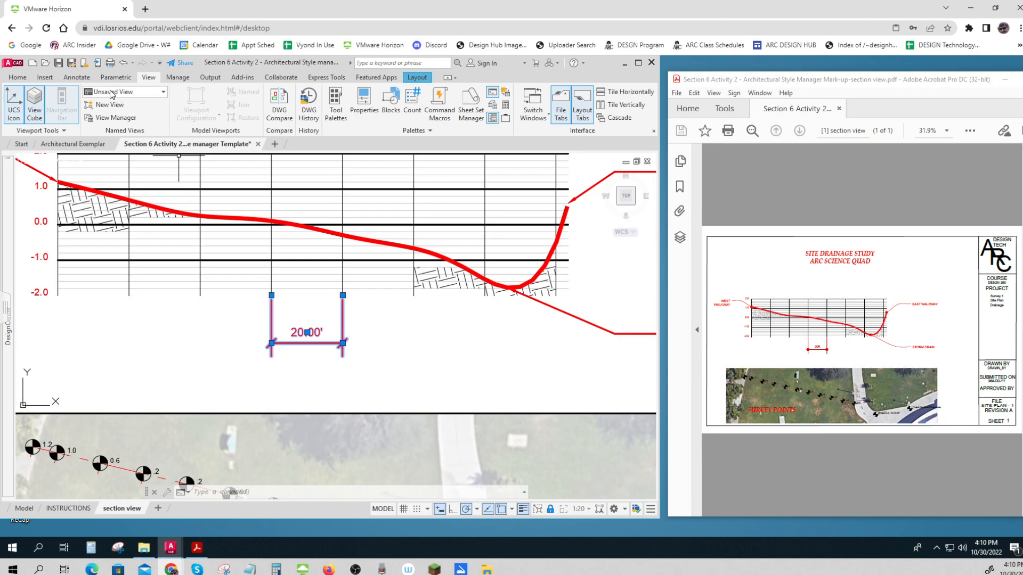
pyautogui.click(76, 78)
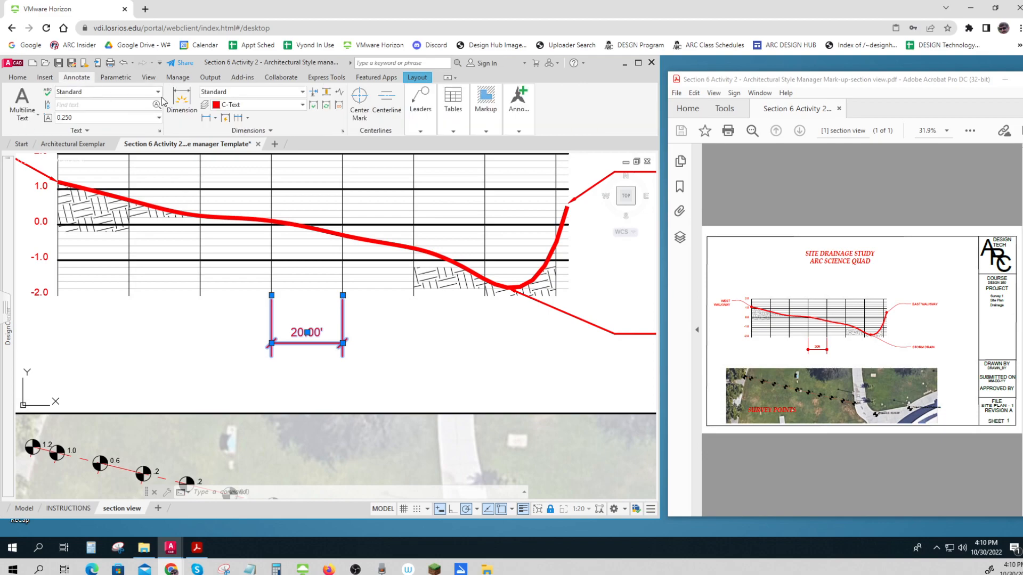
pyautogui.click(251, 93)
pyautogui.click(299, 121)
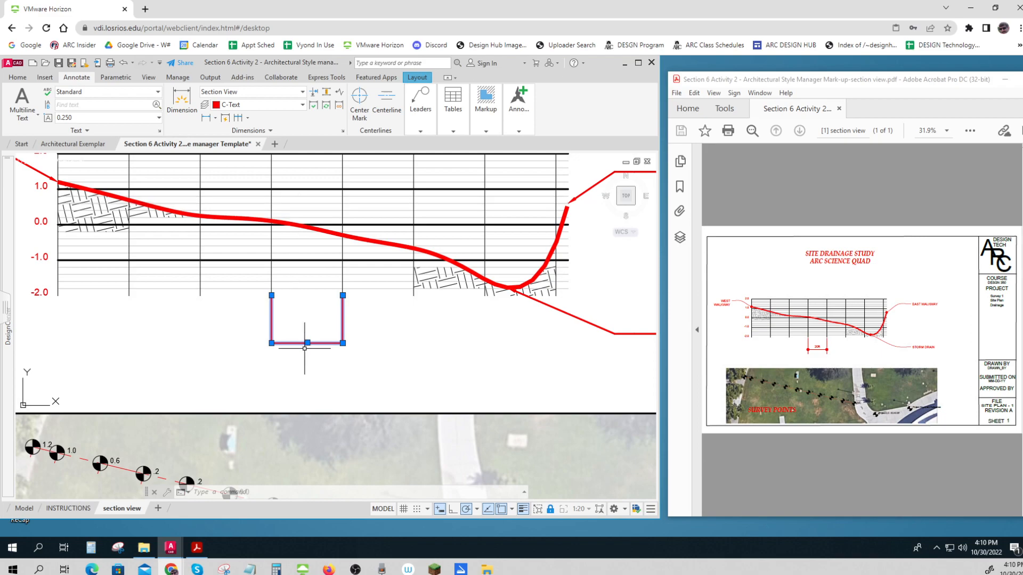
pyautogui.press('Escape')
pyautogui.press('Escape')
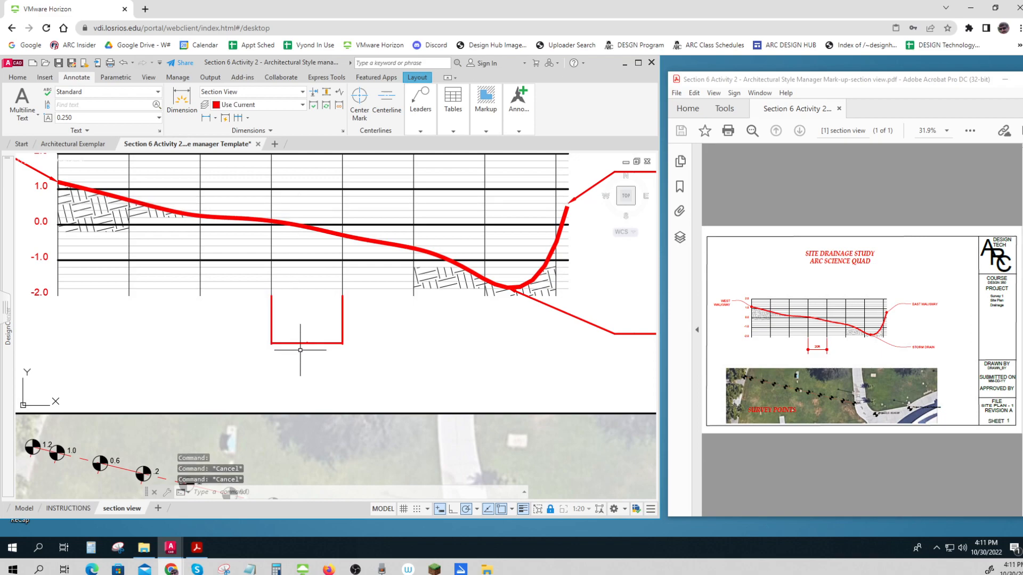
pyautogui.click(382, 509)
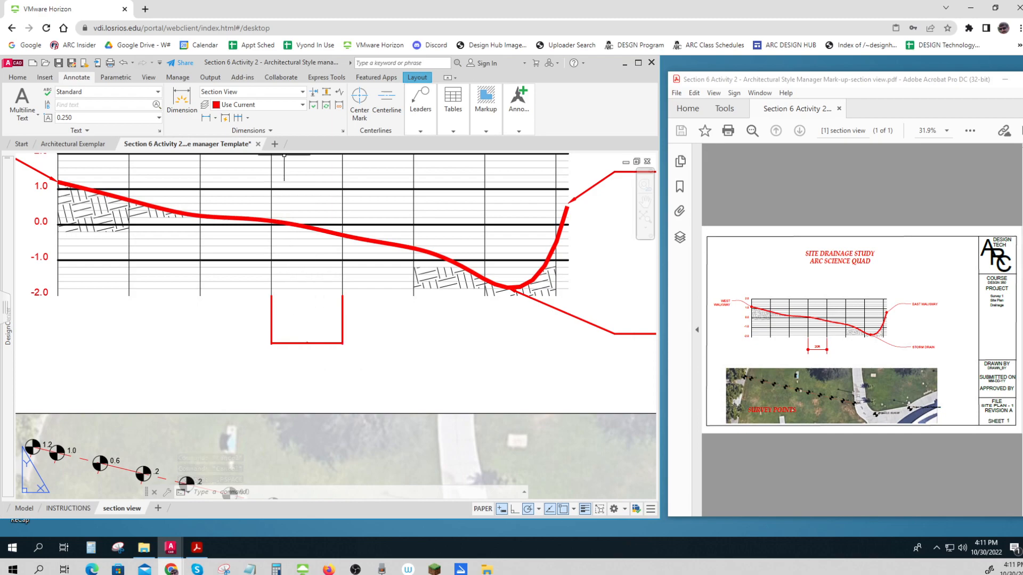
# Step: Set the Section View dimension style's overall scale to 20 and save the style
pyautogui.click(303, 94)
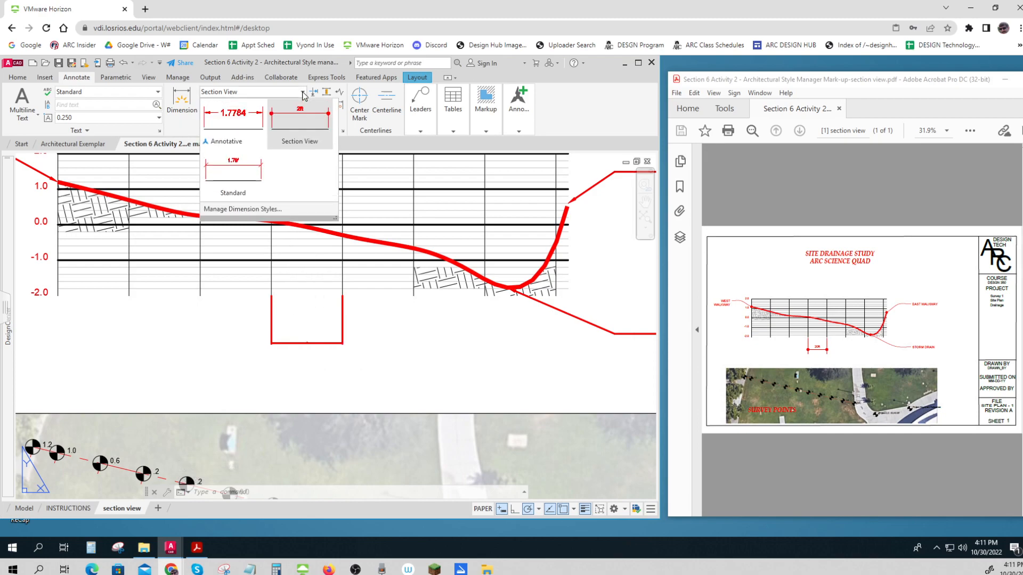
pyautogui.click(268, 209)
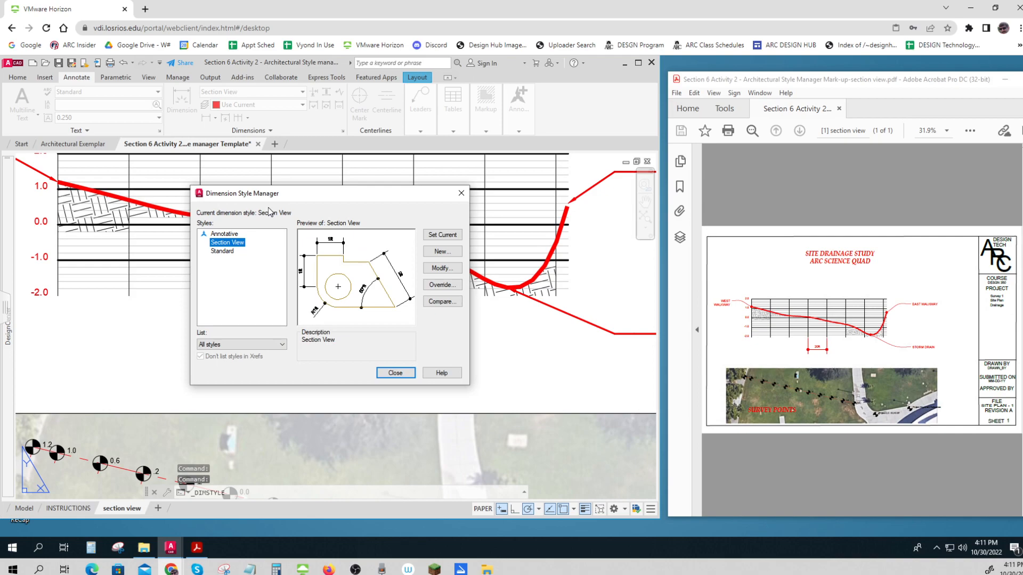
pyautogui.click(439, 269)
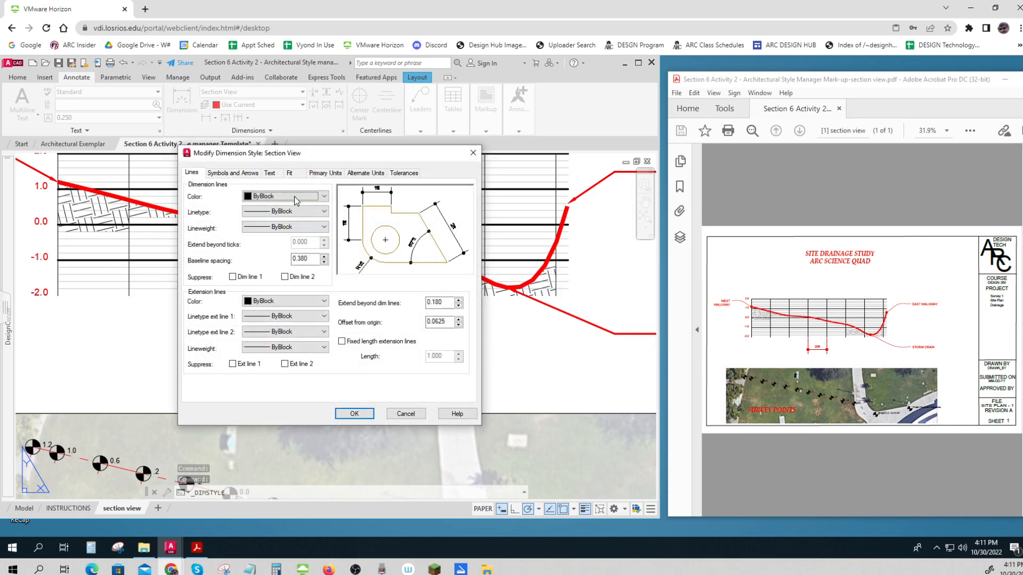
pyautogui.click(290, 174)
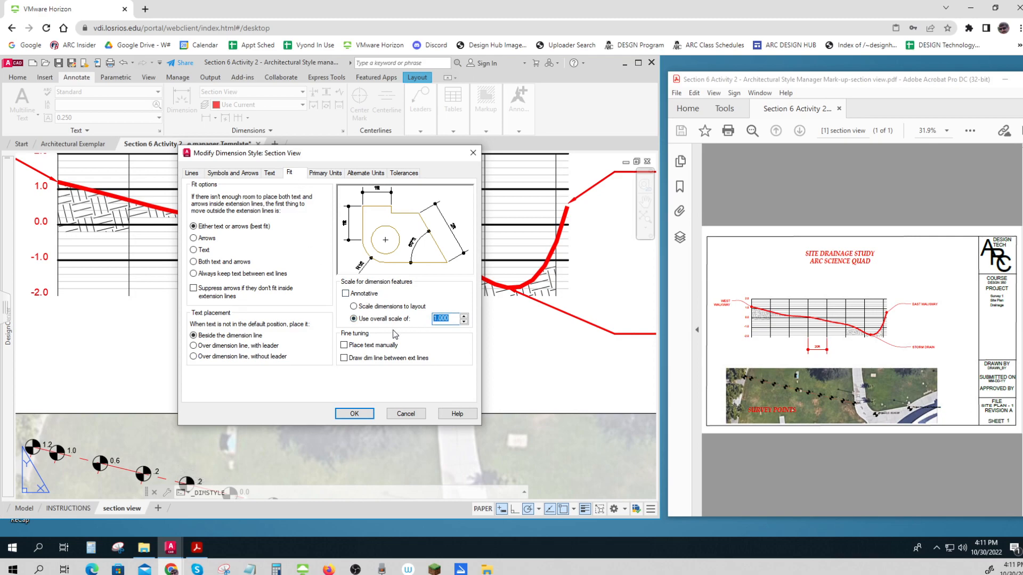
pyautogui.write('20')
pyautogui.click(354, 414)
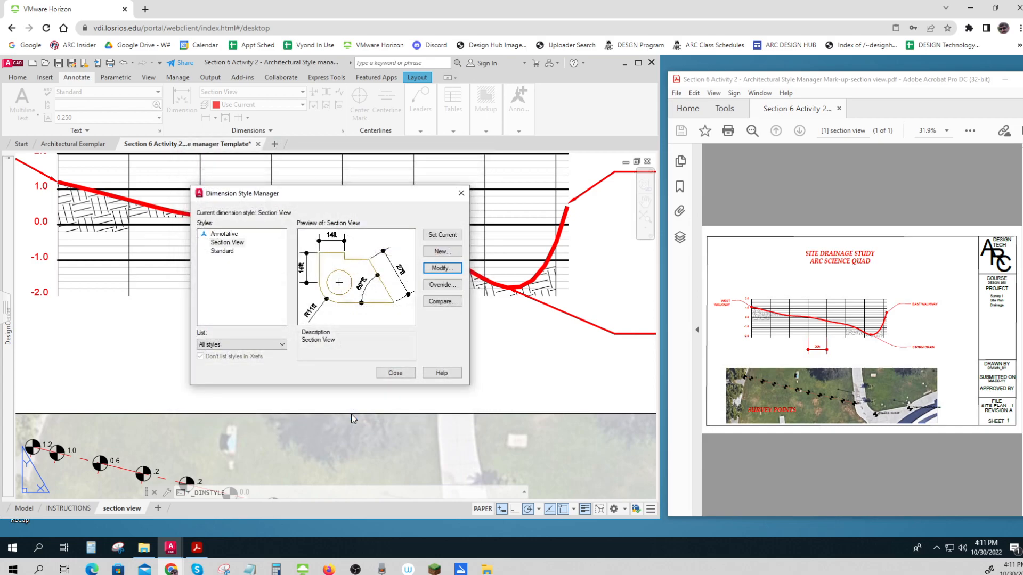
pyautogui.click(393, 373)
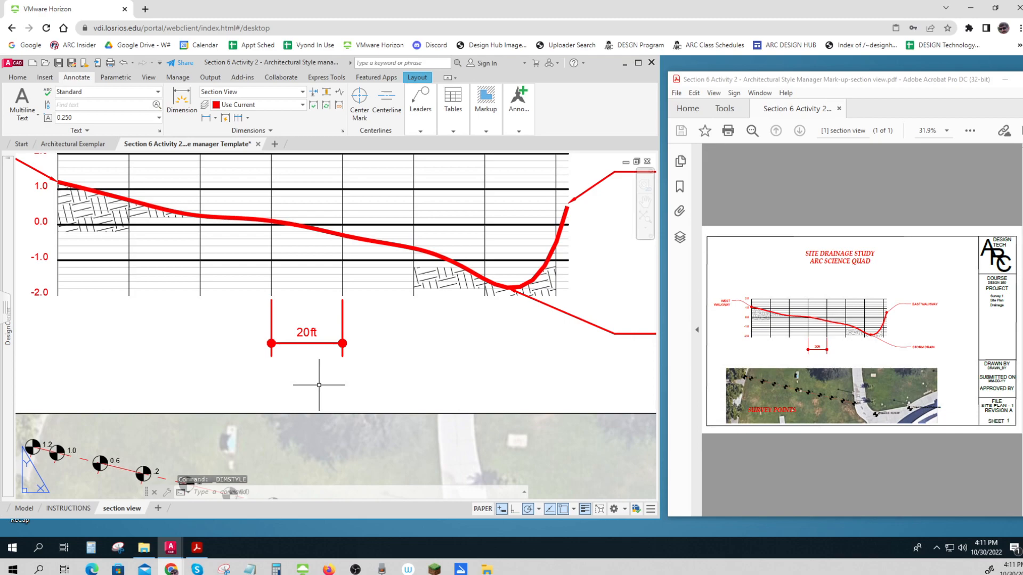
# Step: Examine the graph viewport's scale and the style assigned to its dimension, and return to paper space
pyautogui.doubleClick(423, 385)
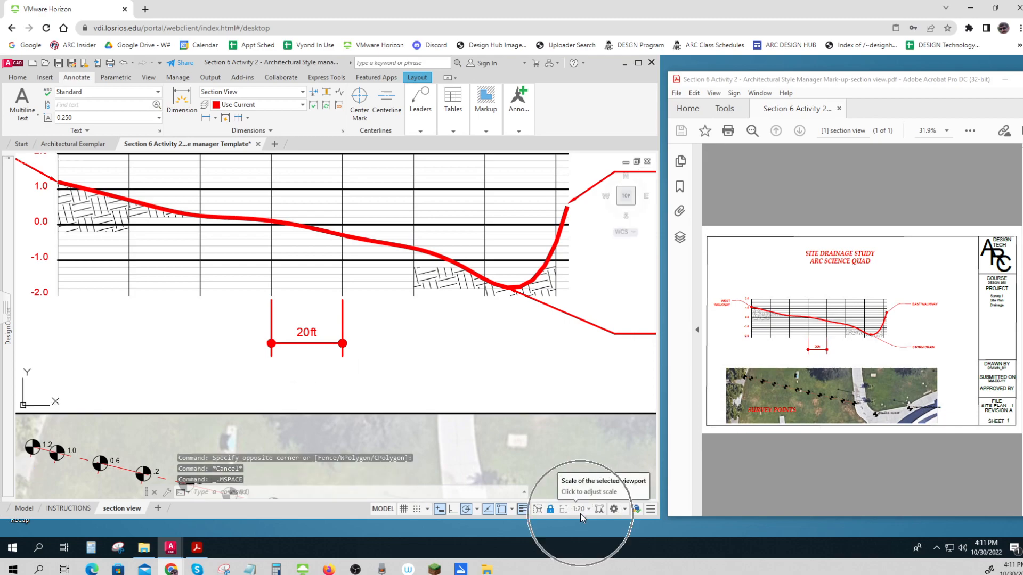
pyautogui.click(387, 510)
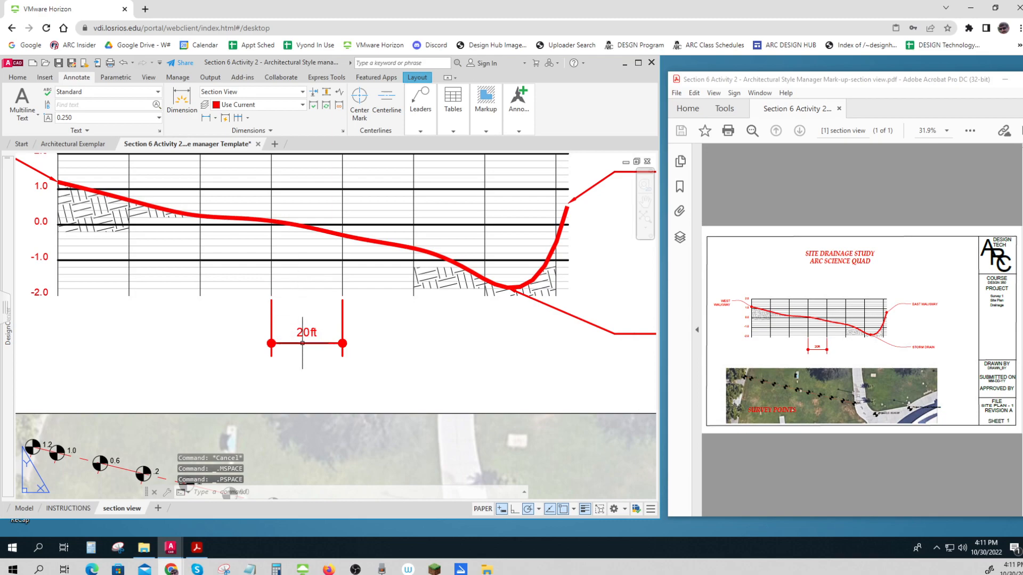
pyautogui.click(308, 367)
pyautogui.doubleClick(308, 367)
pyautogui.click(309, 357)
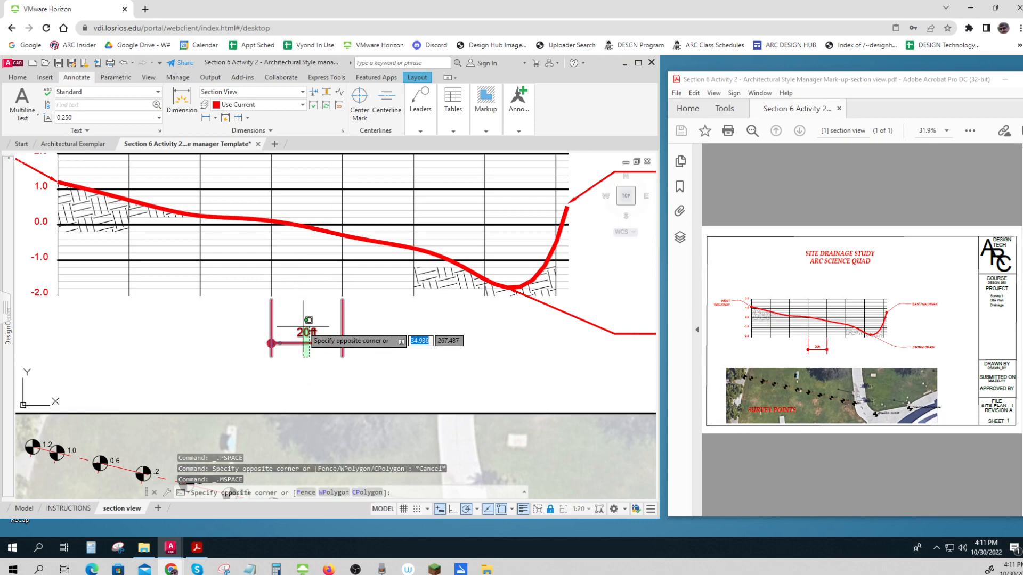
pyautogui.click(303, 327)
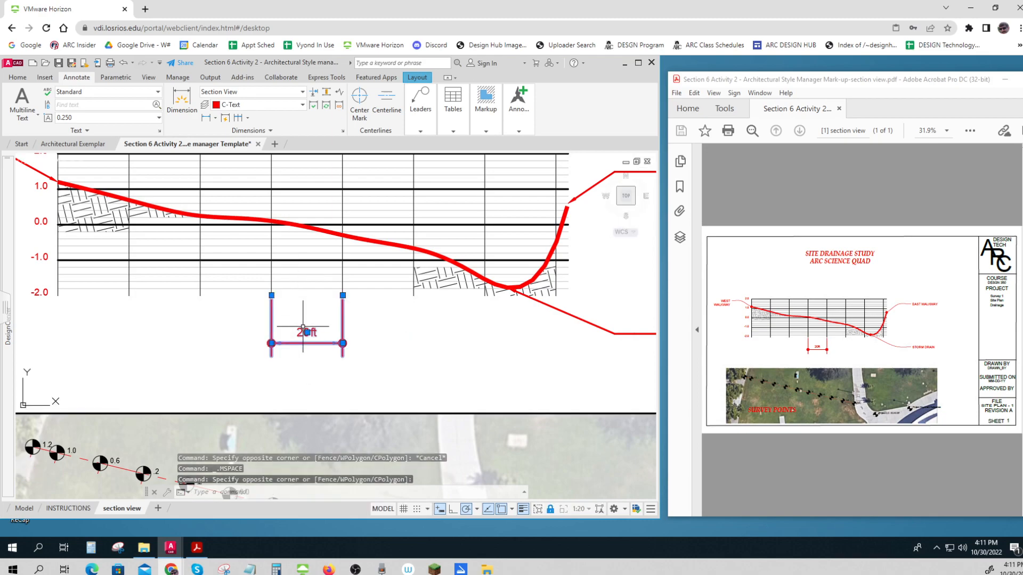
pyautogui.click(383, 509)
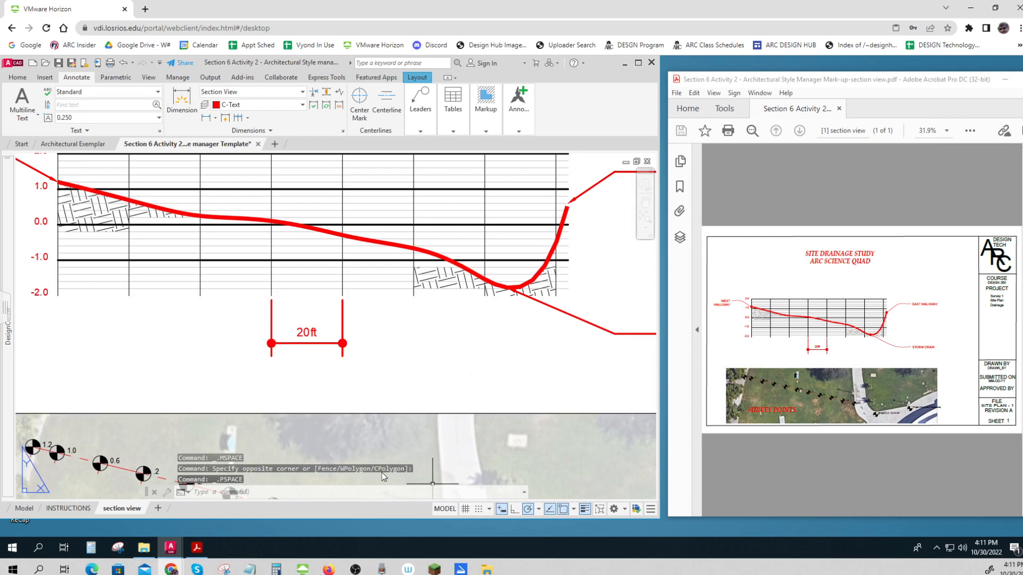
# Step: Review the overall scale in the Section View dimension style's fit settings and close the style manager
pyautogui.click(302, 93)
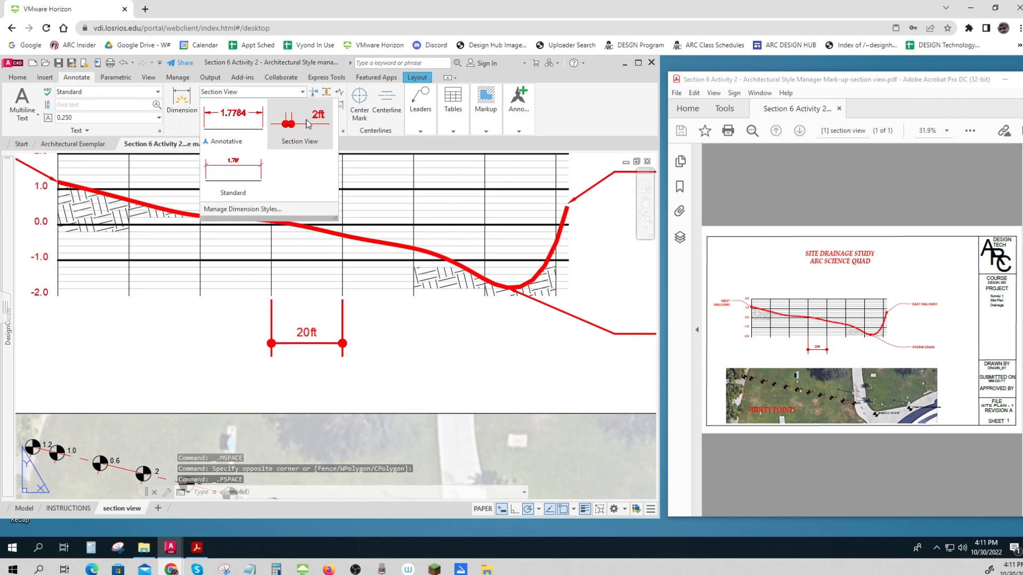
pyautogui.click(243, 209)
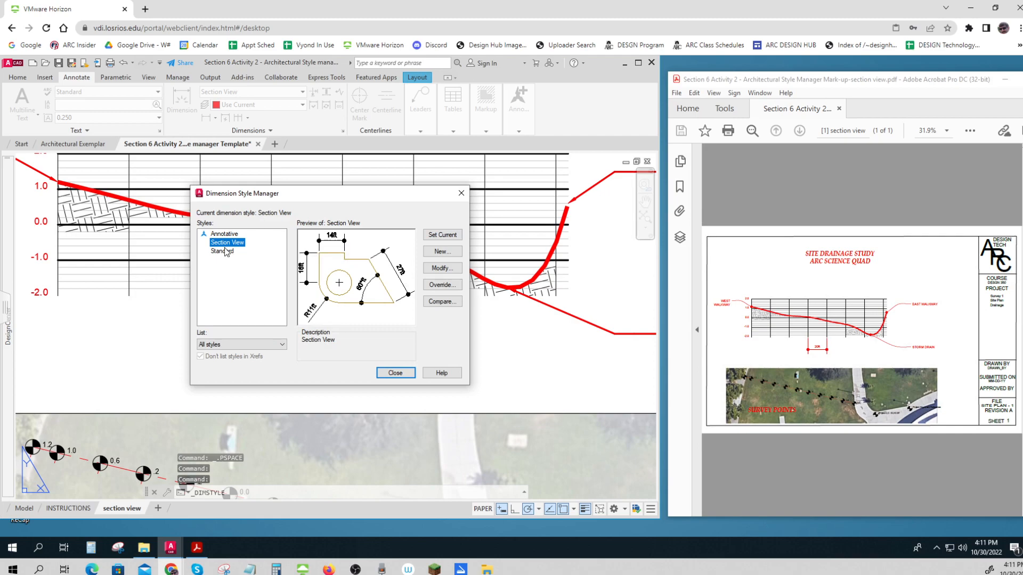
pyautogui.click(441, 268)
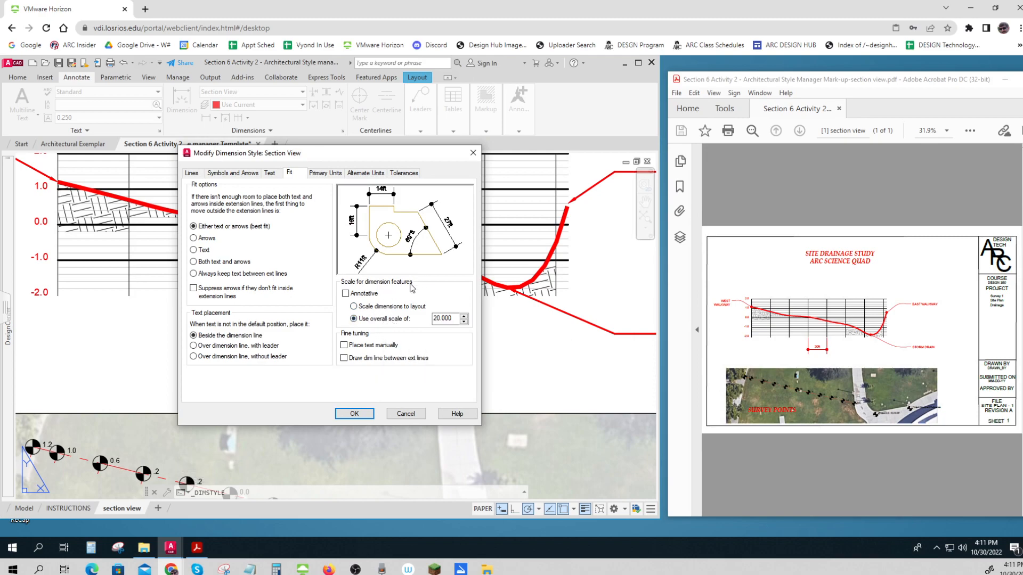
pyautogui.press('ctrl')
pyautogui.press('ctrl')
pyautogui.press('ctrl')
pyautogui.press('ctrl')
pyautogui.press('ctrl')
pyautogui.click(355, 414)
pyautogui.click(397, 374)
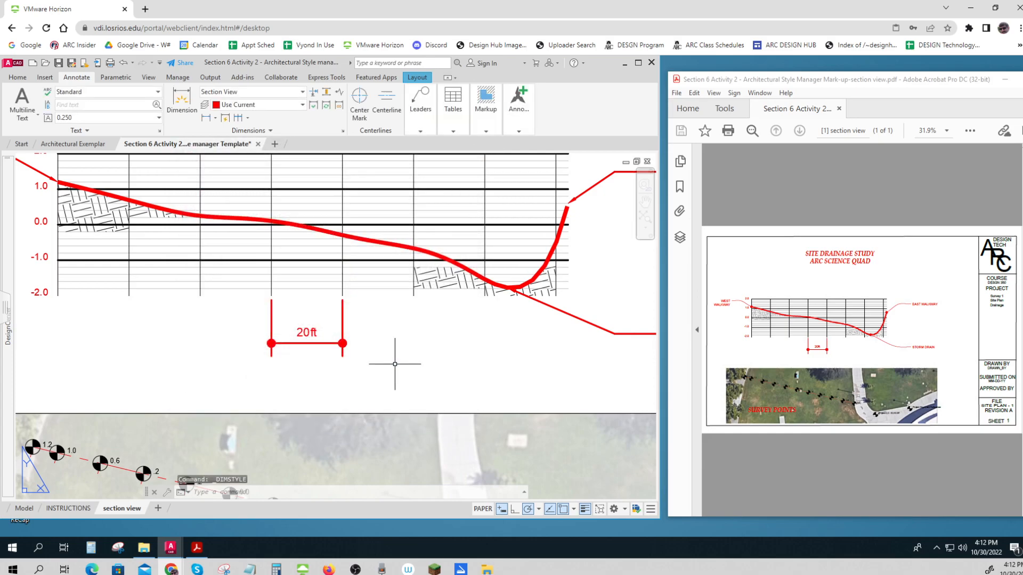
# Step: Create a new multileader style named Section Views, based on Standard
pyautogui.scroll(-2, 417, 337)
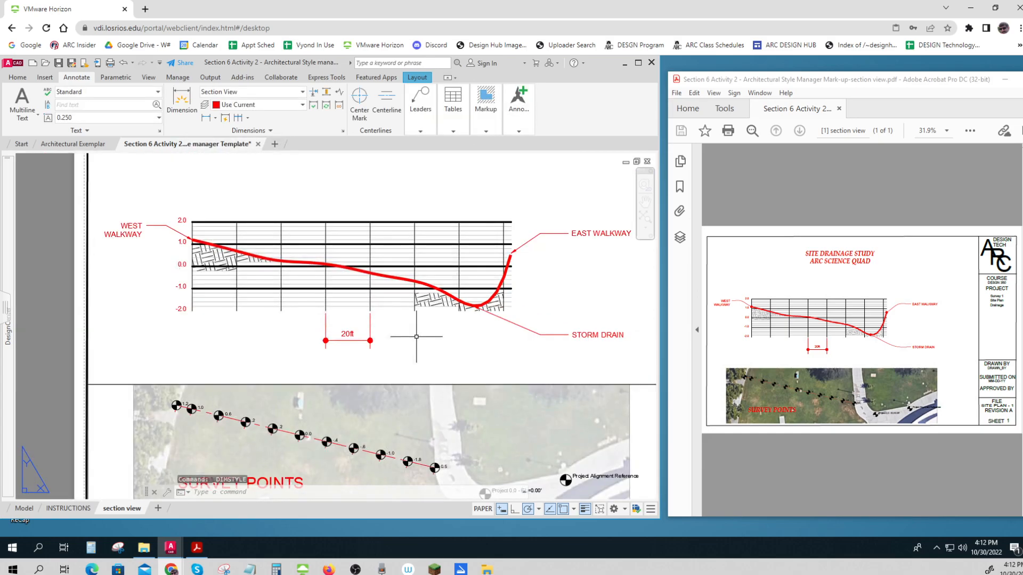
pyautogui.moveTo(417, 337); pyautogui.dragTo(271, 360, button='middle')
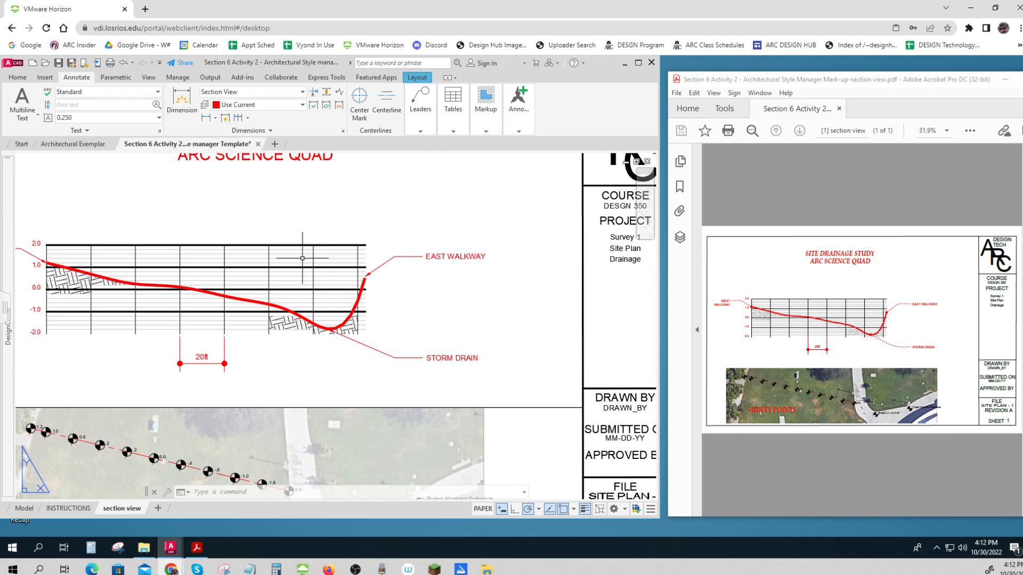
pyautogui.click(421, 132)
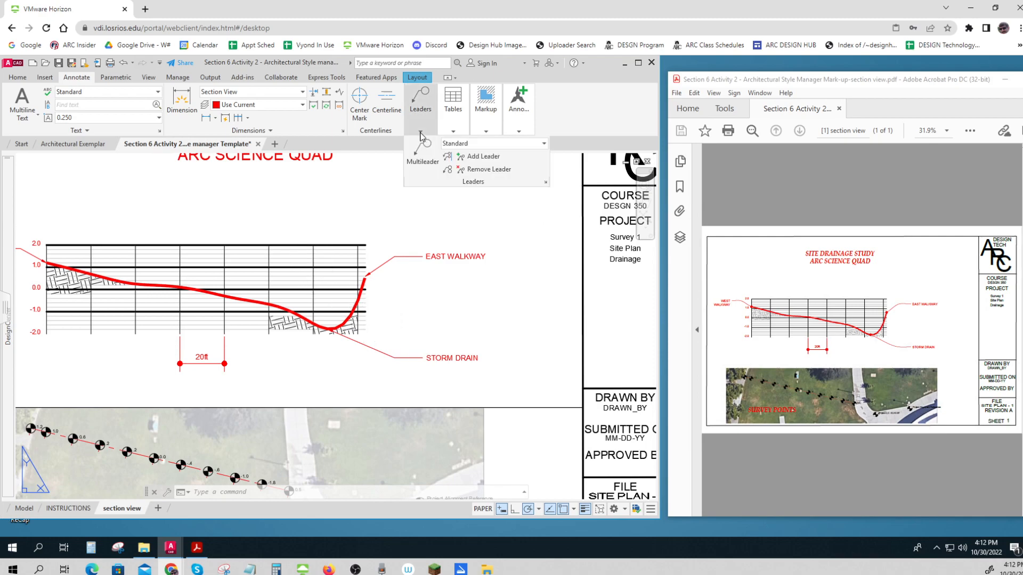
pyautogui.click(453, 131)
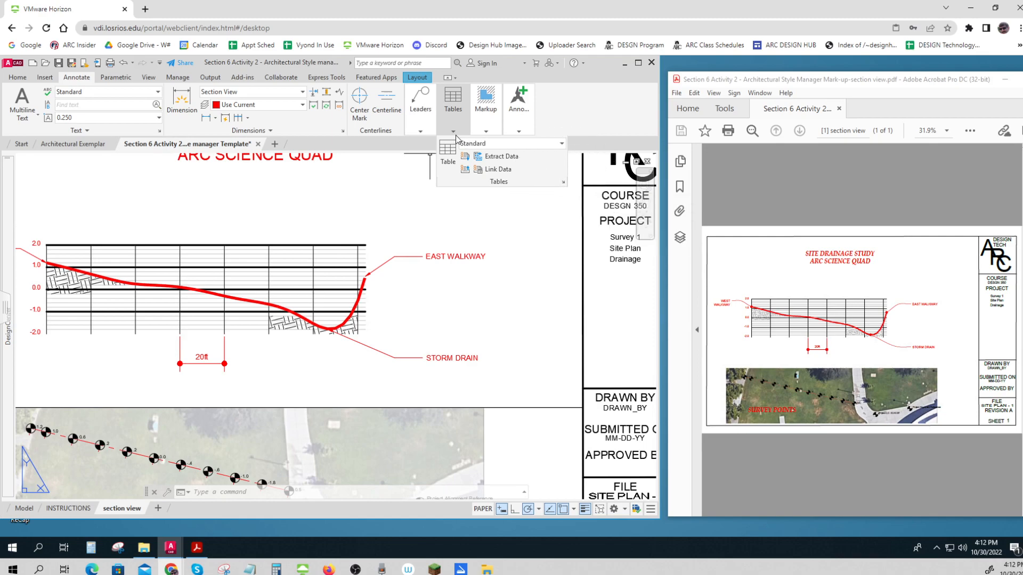
pyautogui.click(420, 132)
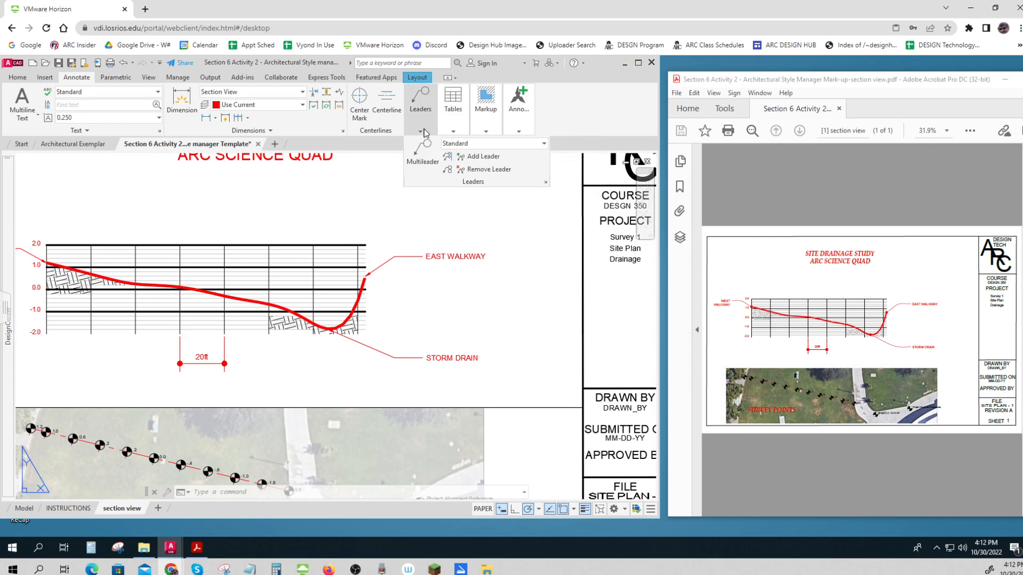
pyautogui.click(545, 183)
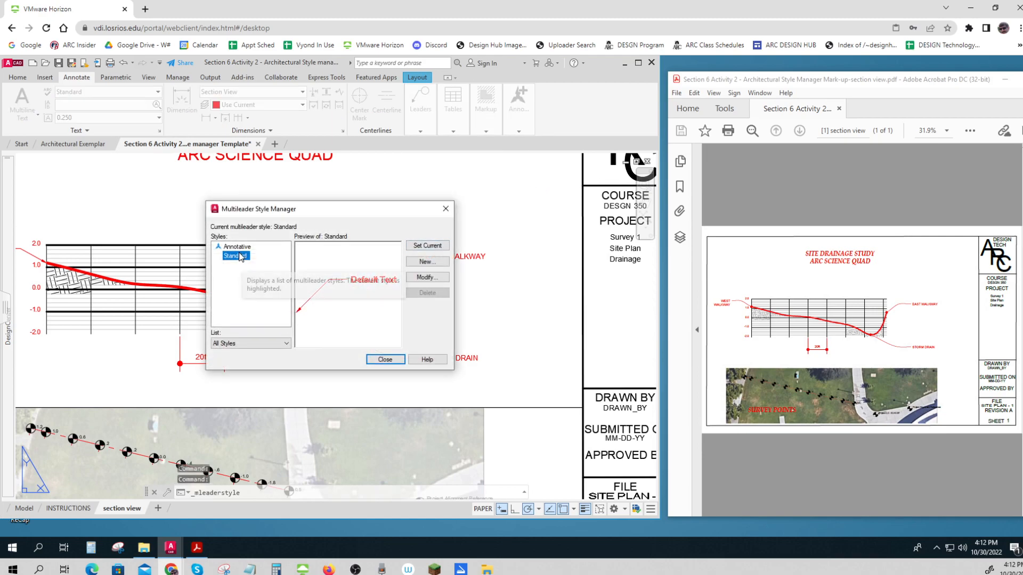
pyautogui.click(426, 262)
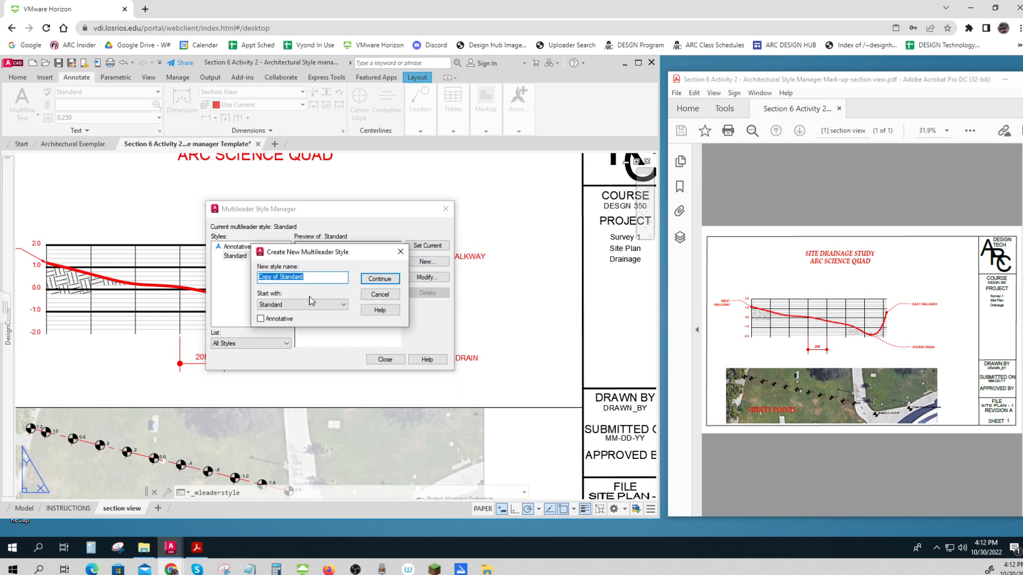
pyautogui.moveTo(315, 278); pyautogui.dragTo(211, 286)
pyautogui.write('Section Views')
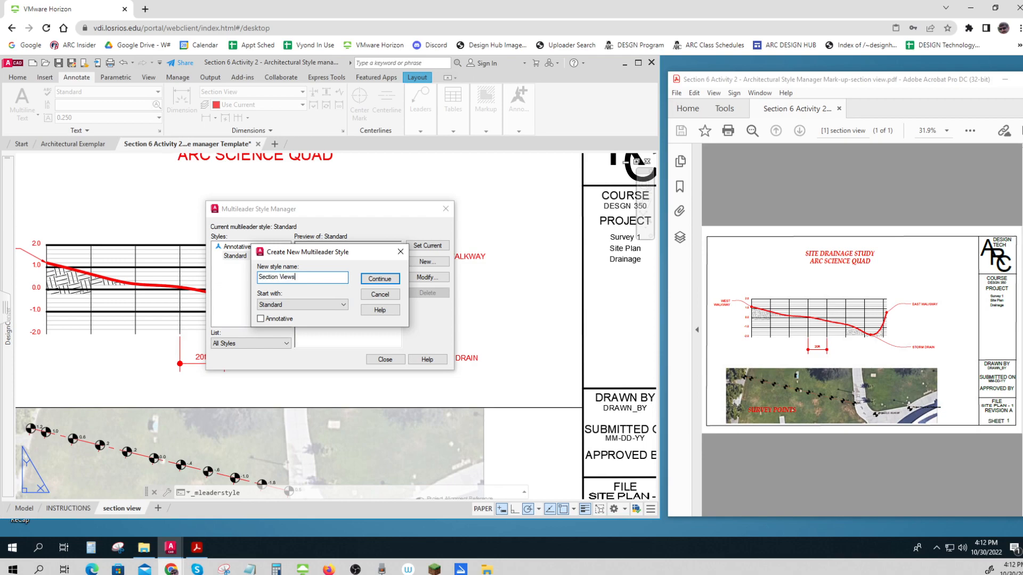
pyautogui.click(368, 282)
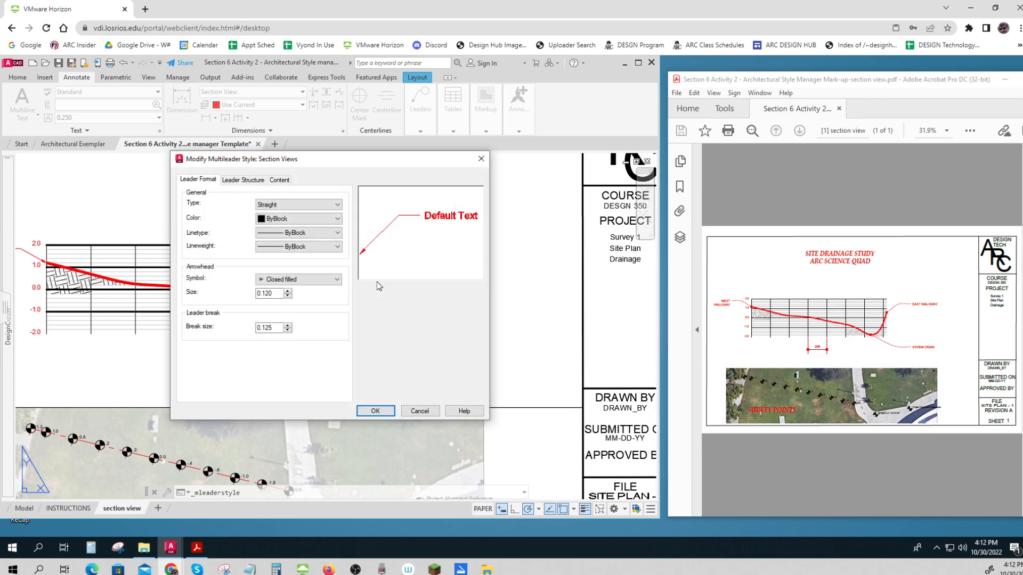
# Step: Set the Section Views multileader style's leader type to Spline
pyautogui.click(364, 261)
pyautogui.click(339, 204)
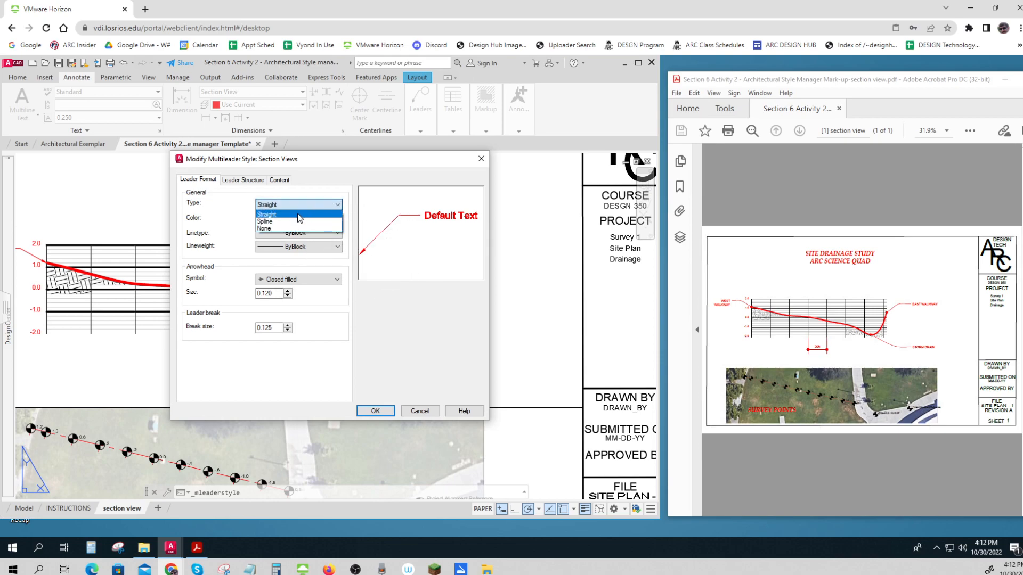
pyautogui.click(276, 222)
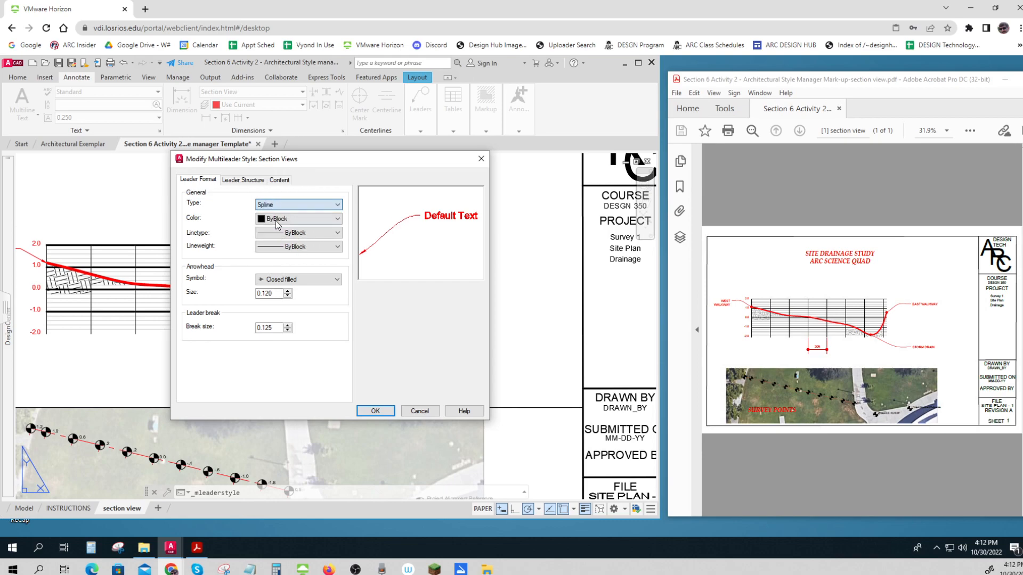
# Step: Set the Section Views multileader style's arrowhead symbol to Dot, accept the style and close the style manager
pyautogui.click(278, 281)
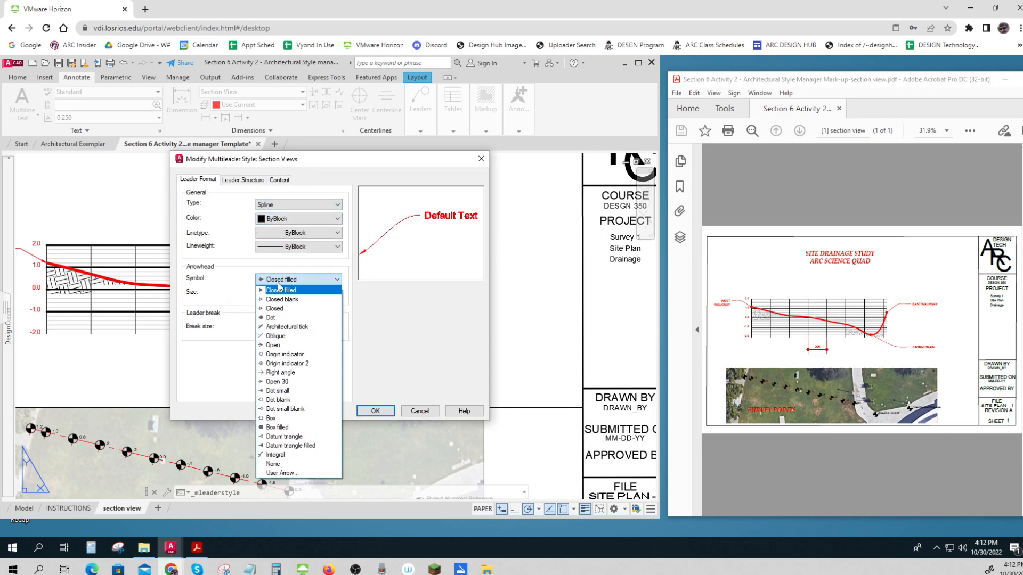
pyautogui.click(271, 317)
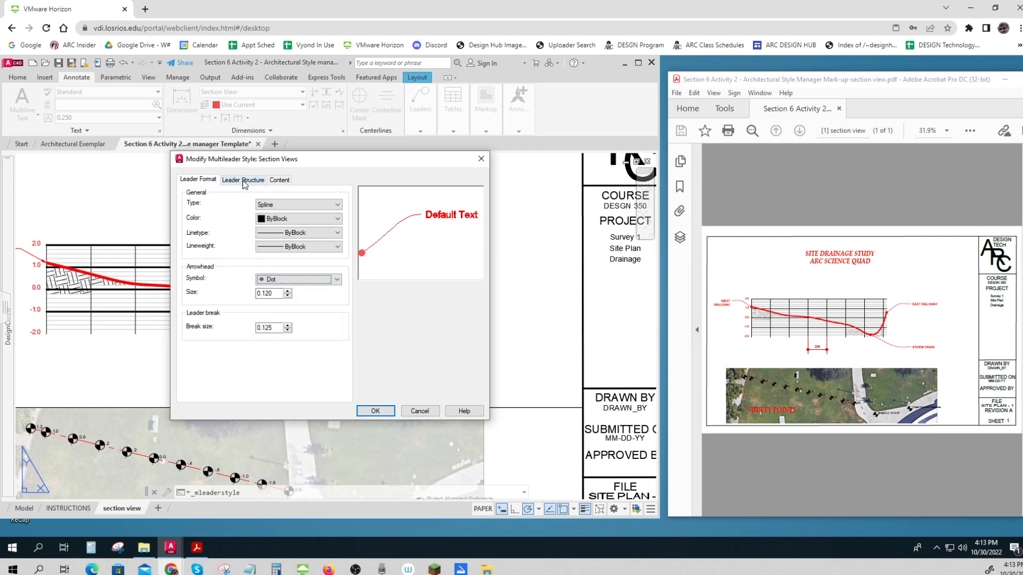
pyautogui.click(375, 411)
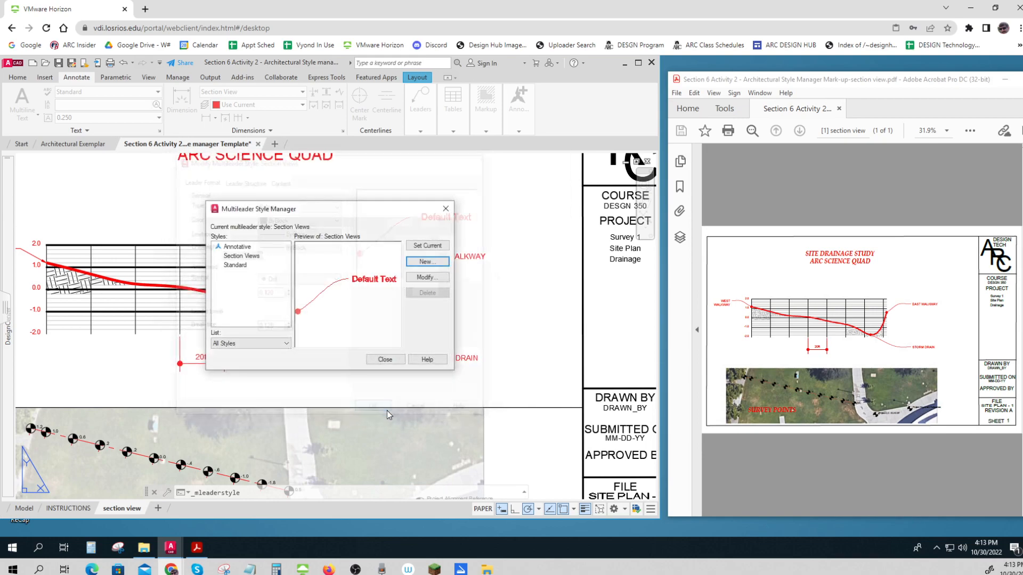
pyautogui.click(388, 363)
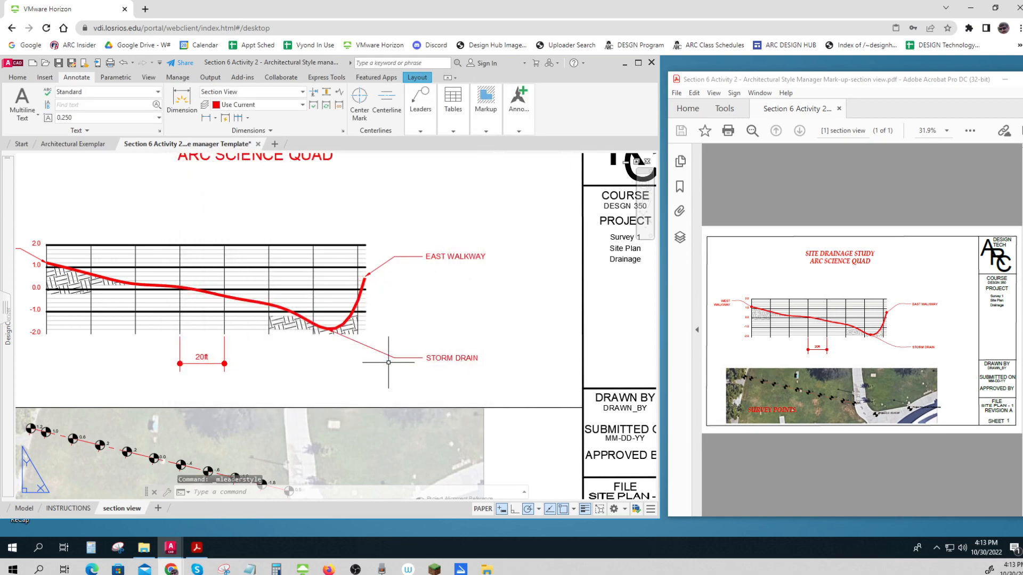
# Step: Apply the Section Views multileader style to the East Walkway, Storm Drain and West Walkway leaders
pyautogui.click(450, 301)
pyautogui.click(441, 240)
pyautogui.click(468, 376)
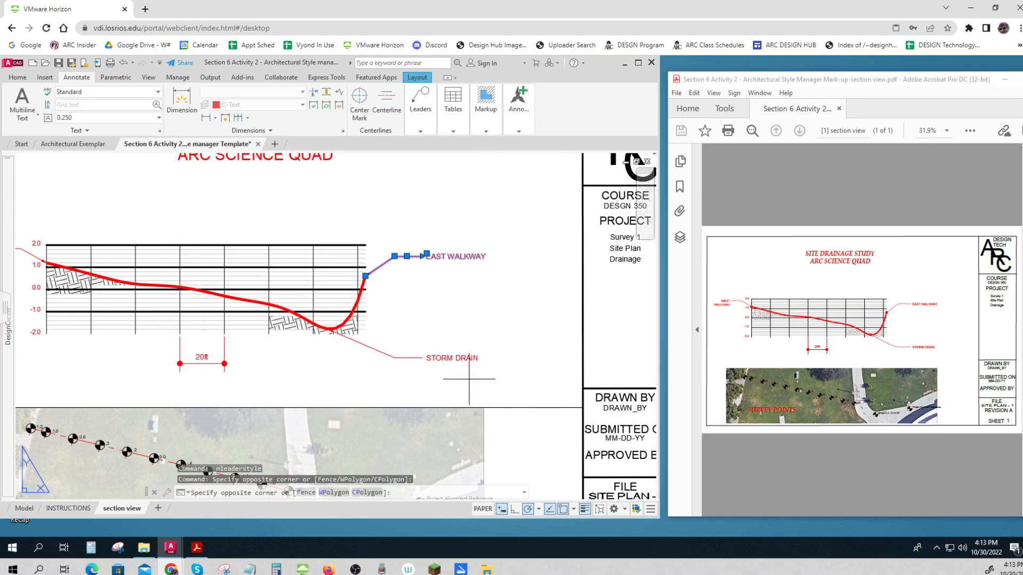
pyautogui.click(450, 341)
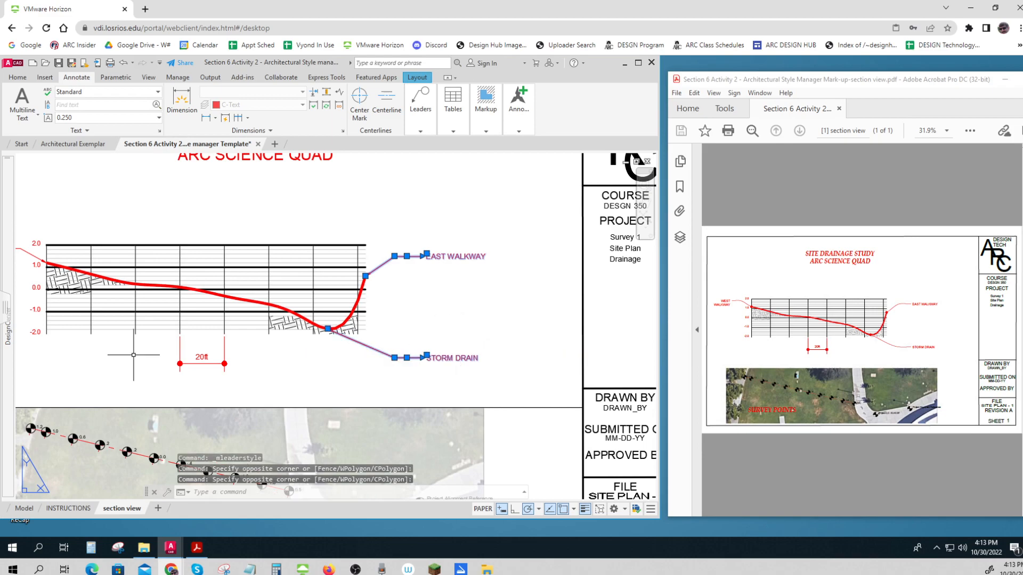
pyautogui.click(30, 252)
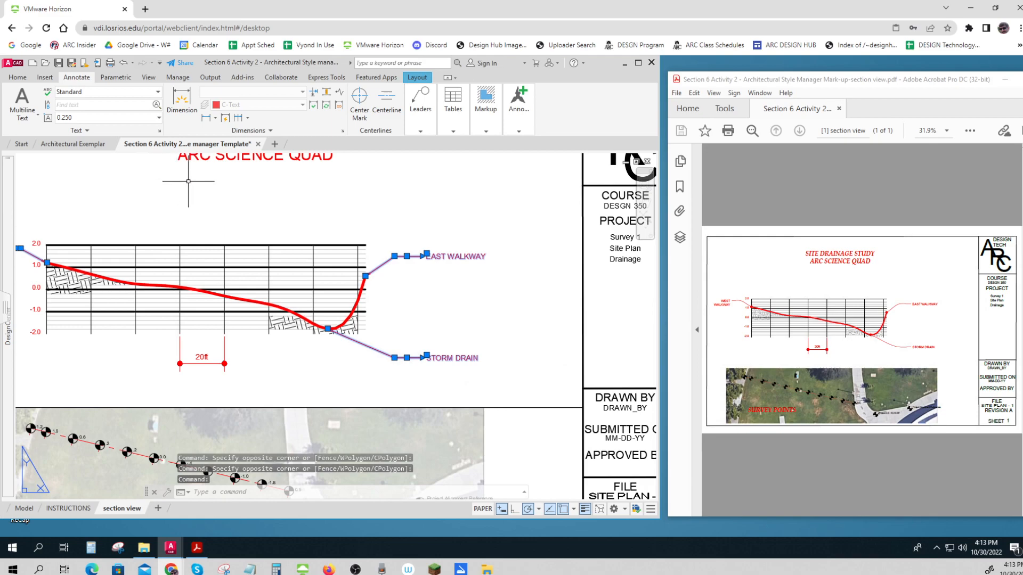
pyautogui.click(417, 132)
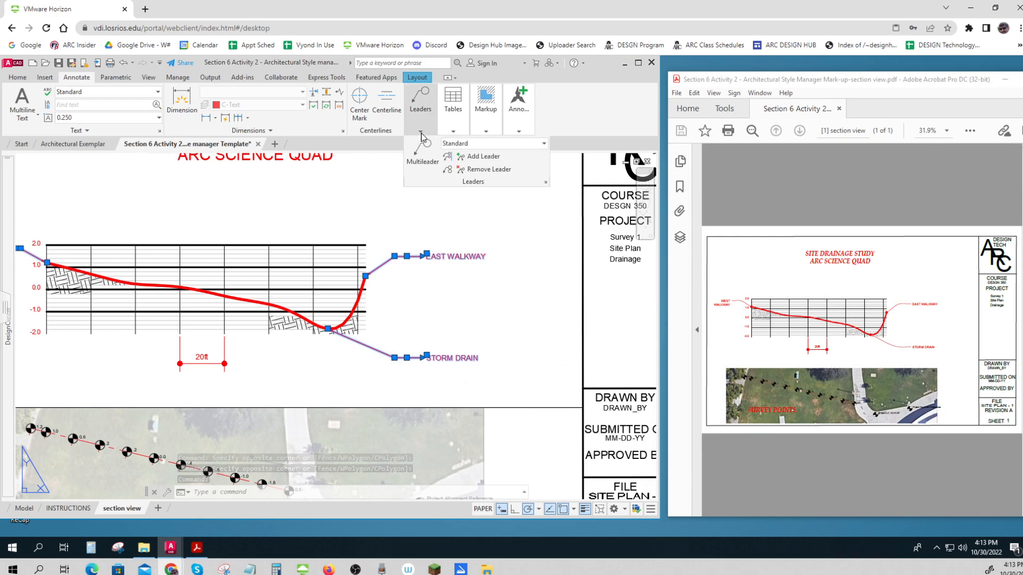
pyautogui.click(544, 144)
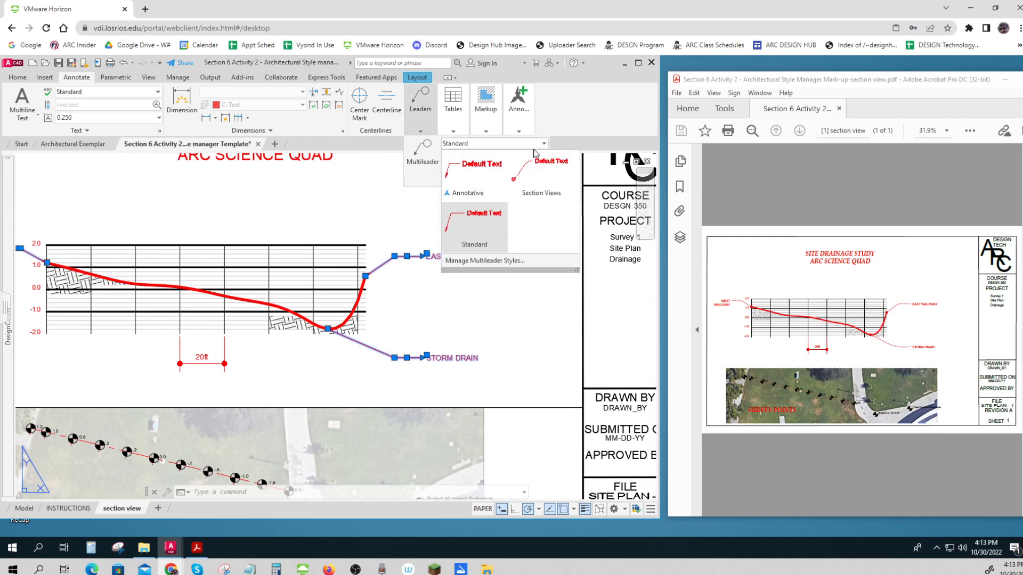
pyautogui.click(549, 190)
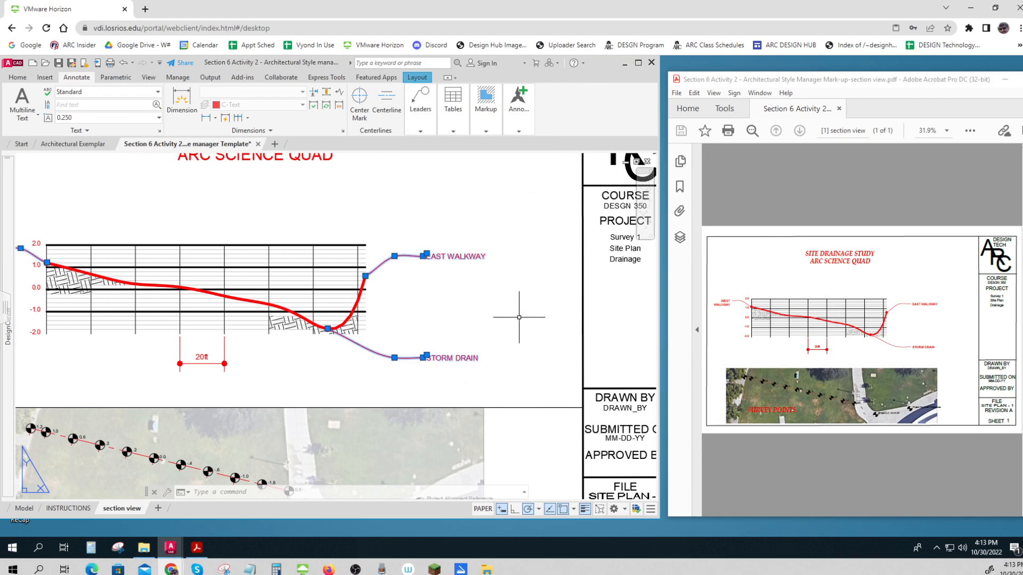
pyautogui.press('Escape')
pyautogui.press('Escape')
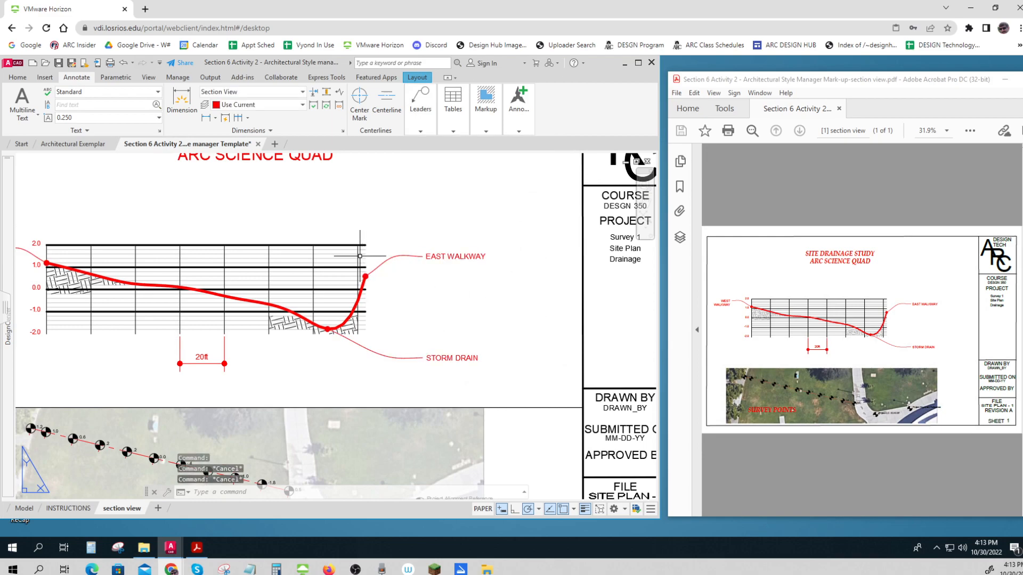
# Step: Create a new text style named Section View Titles
pyautogui.scroll(-2, 367, 284)
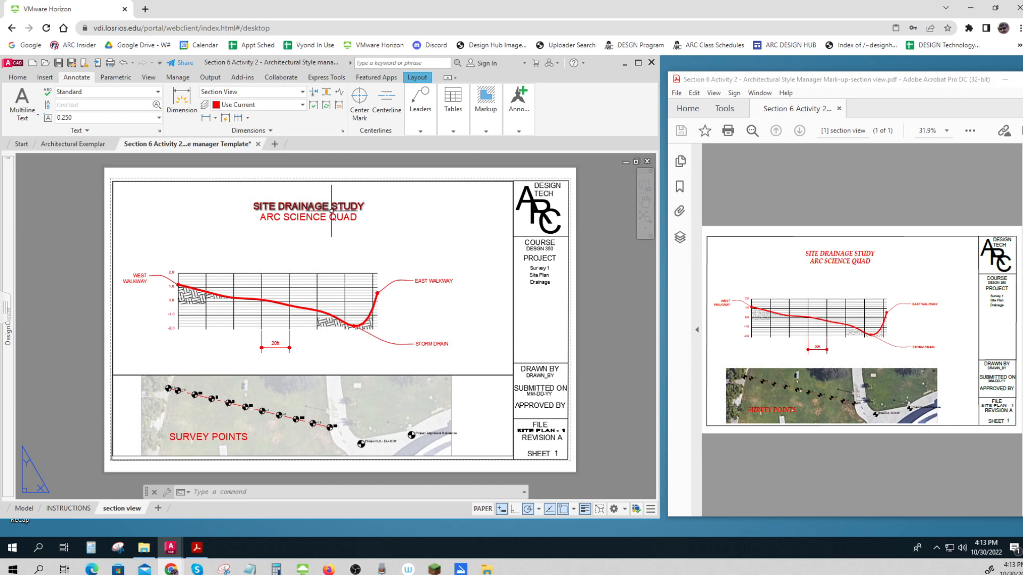
pyautogui.click(159, 131)
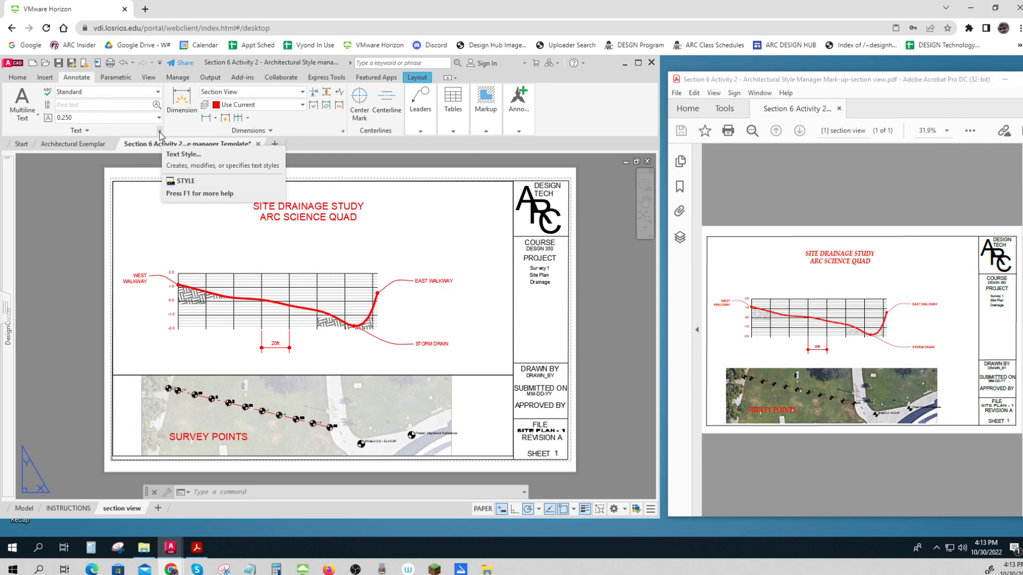
pyautogui.click(159, 132)
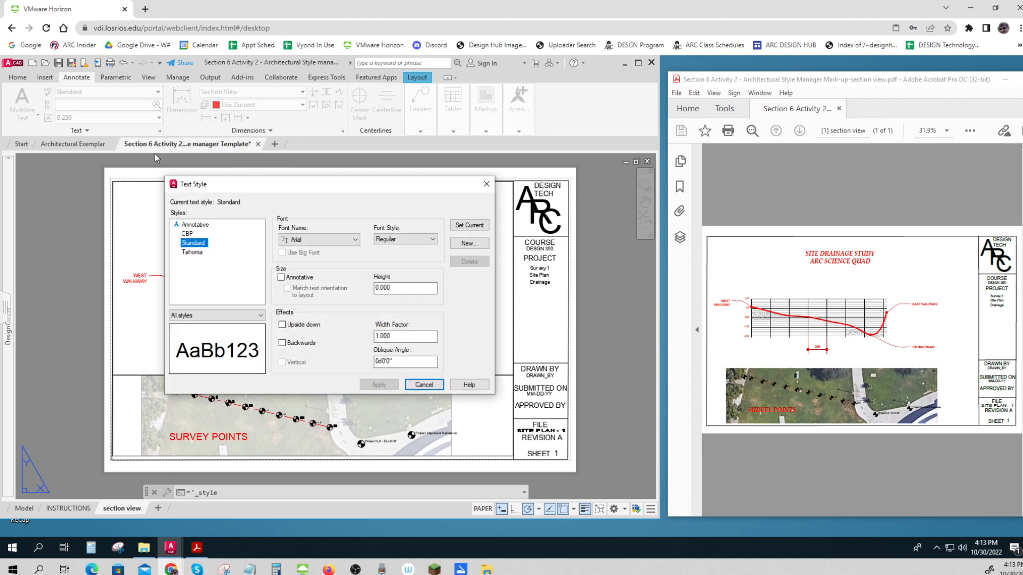
pyautogui.click(468, 245)
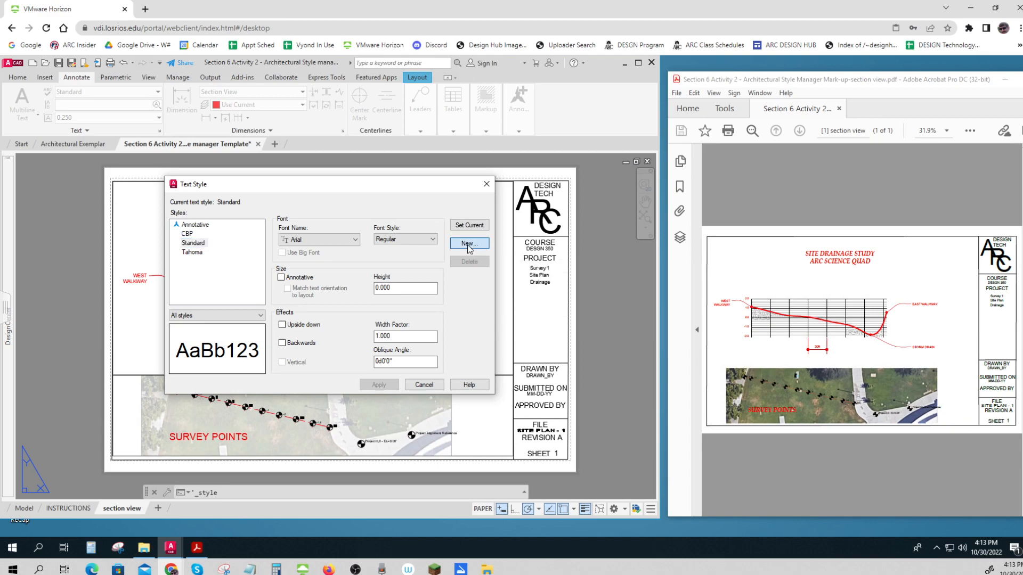
pyautogui.write('Section Vie')
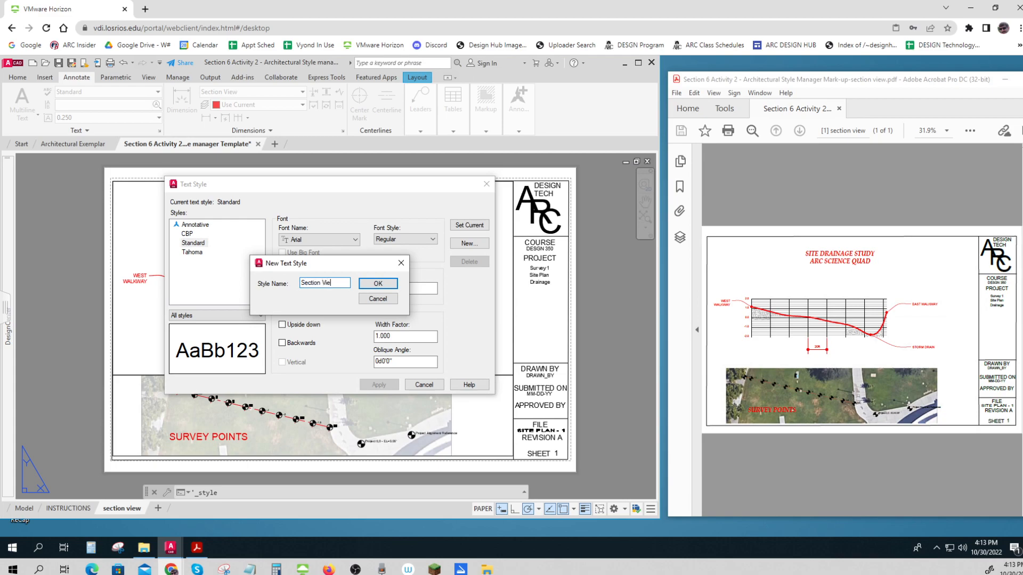
pyautogui.write('w Titles')
pyautogui.click(393, 285)
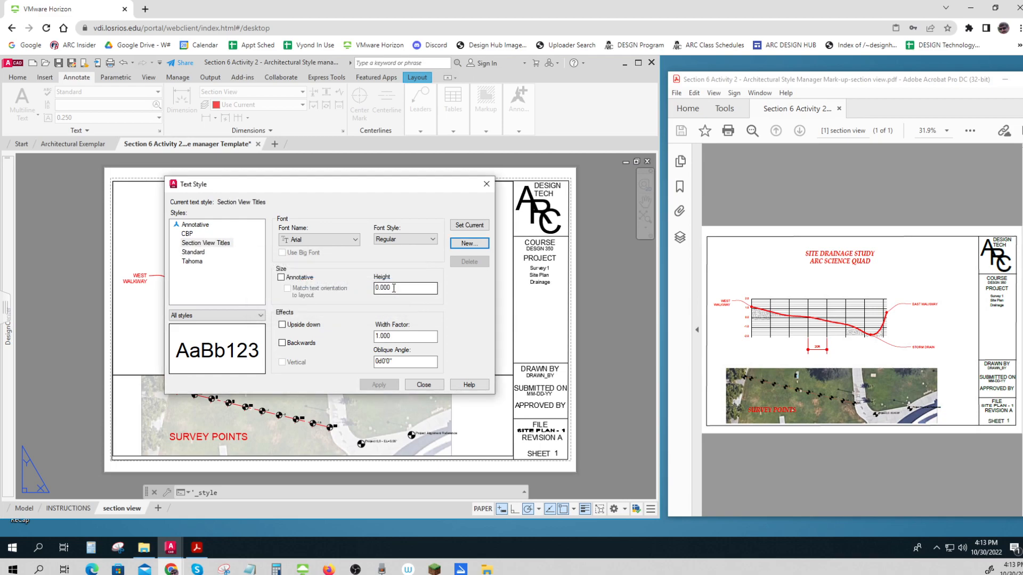
# Step: Set the Section View Titles text style's font to Palatino Linotype in Bold Italic
pyautogui.click(355, 242)
pyautogui.press('p')
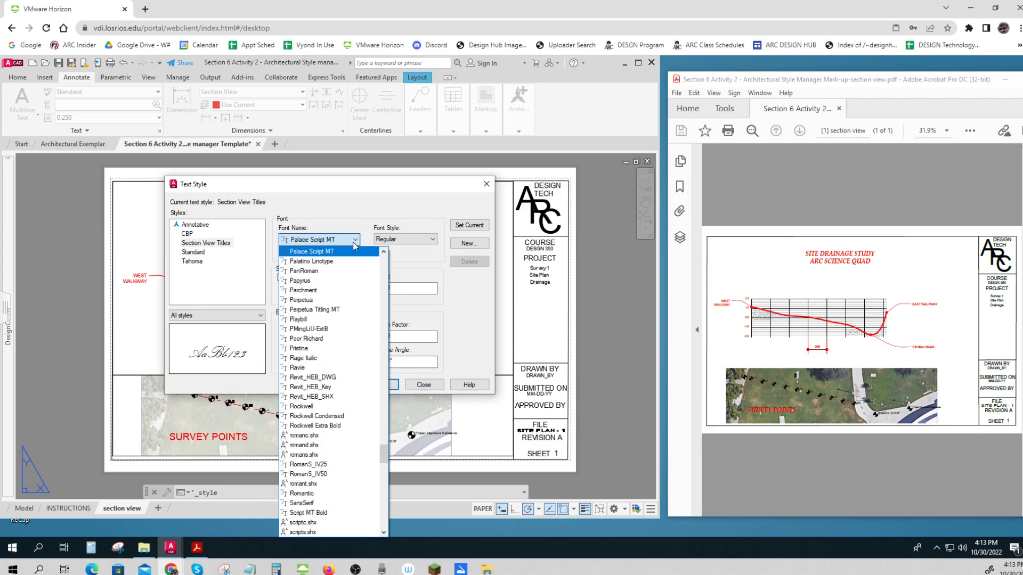
pyautogui.click(320, 264)
pyautogui.click(397, 240)
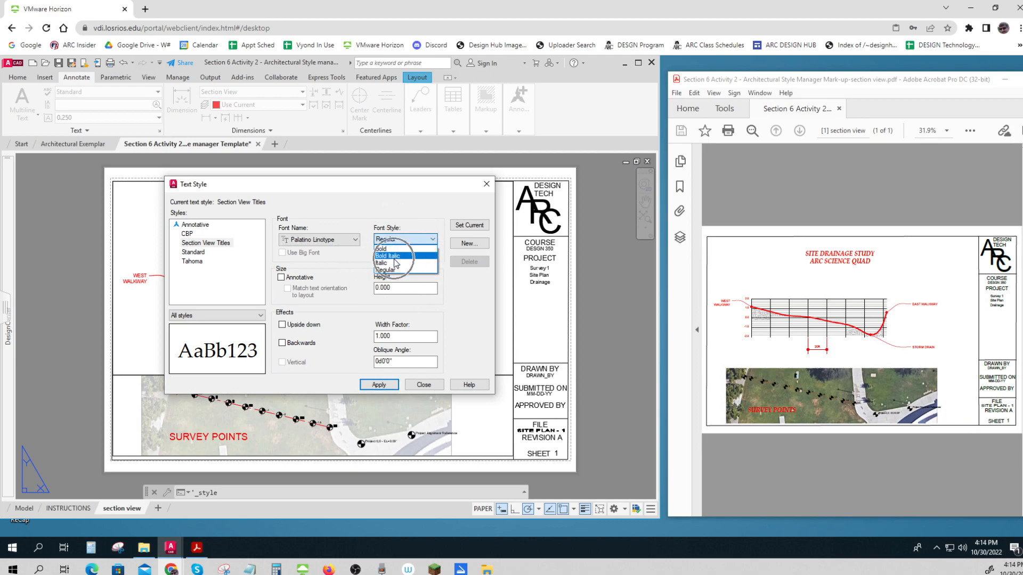
pyautogui.click(394, 258)
# Step: Give the Section View Titles style a height of 0.25 and a width factor of 0.88, and apply the changes
pyautogui.moveTo(399, 291); pyautogui.dragTo(372, 288)
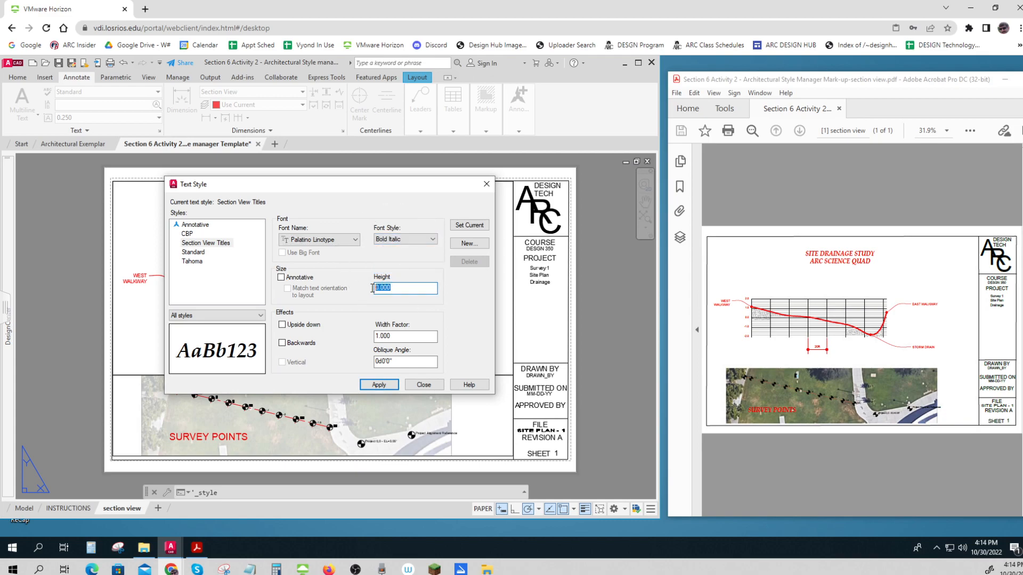
pyautogui.write('.25')
pyautogui.press('Tab')
pyautogui.write('.88')
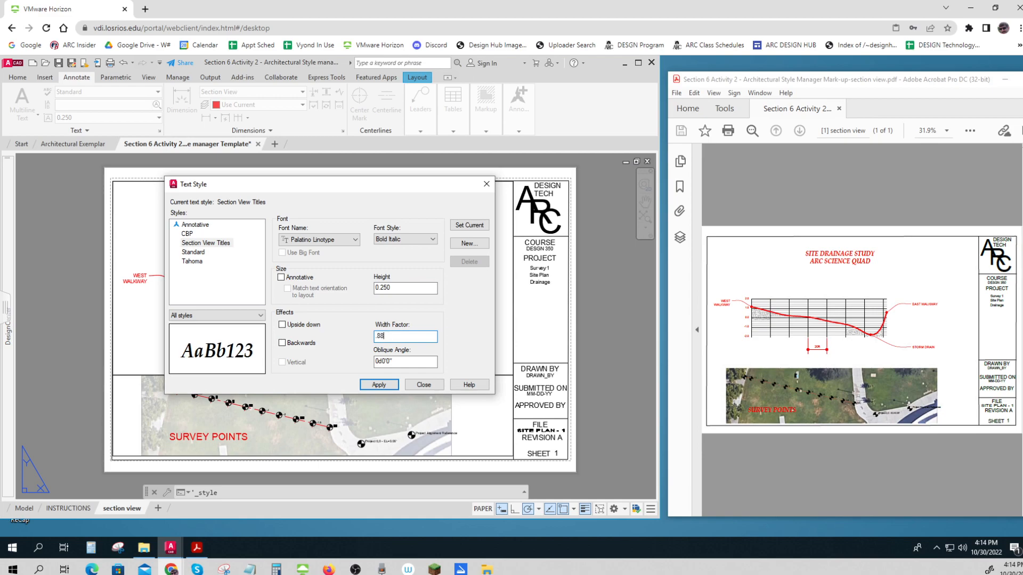
pyautogui.click(380, 385)
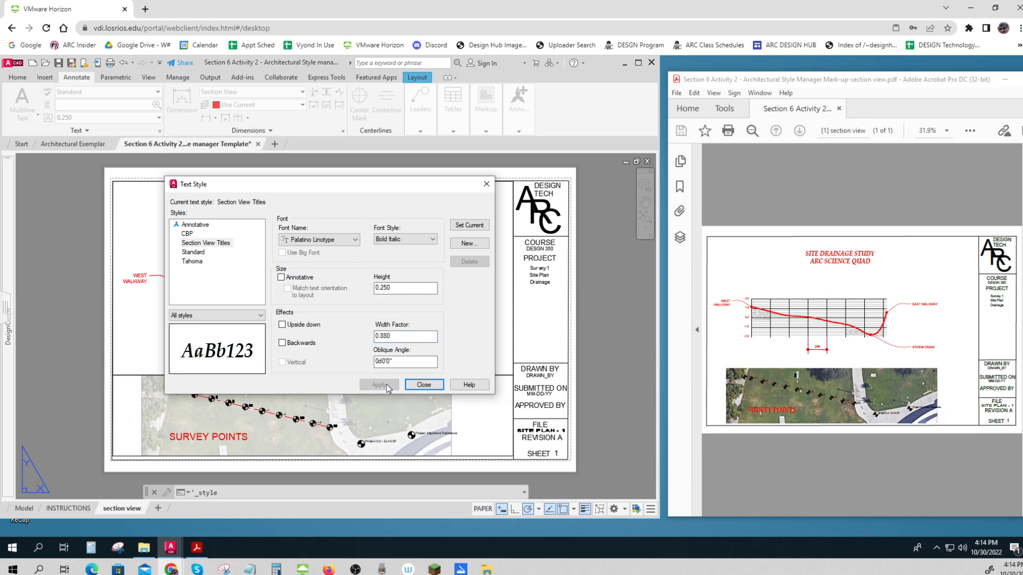
pyautogui.click(424, 385)
# Step: Apply the Section View Titles text style to the two-line Site Drainage Study heading and the Survey Points label
pyautogui.click(359, 221)
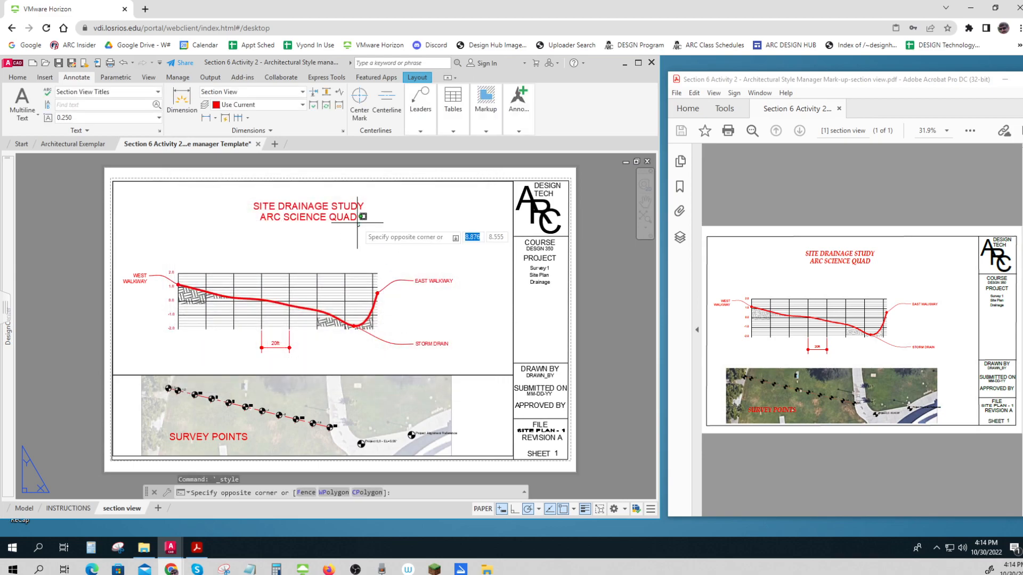
pyautogui.click(343, 201)
pyautogui.click(224, 435)
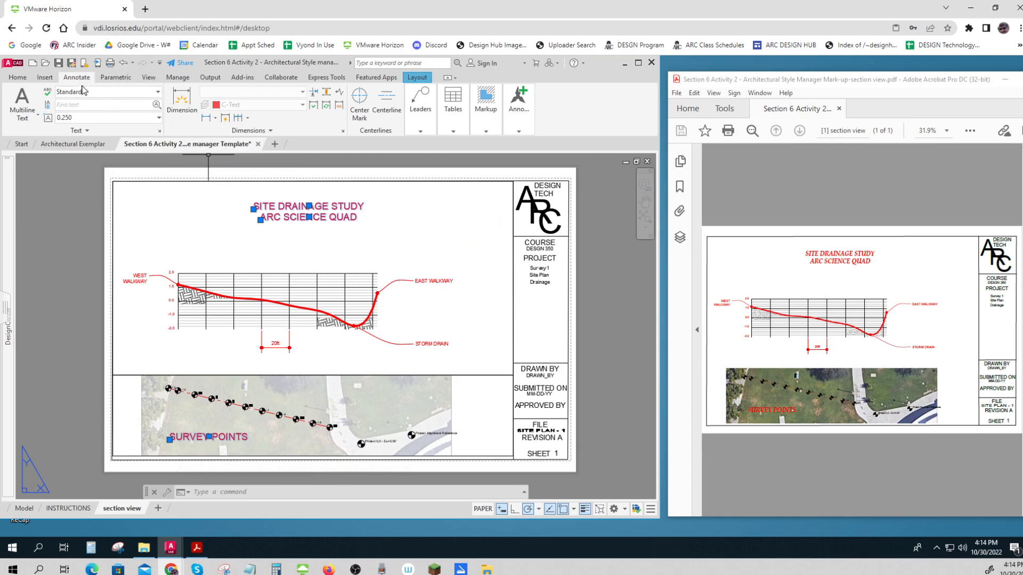
pyautogui.click(158, 92)
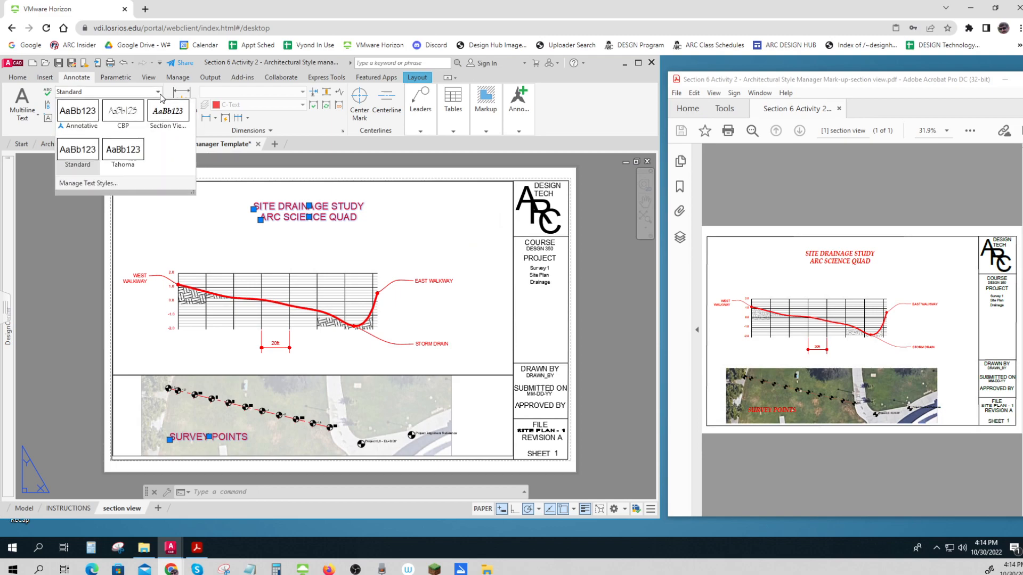
pyautogui.click(165, 113)
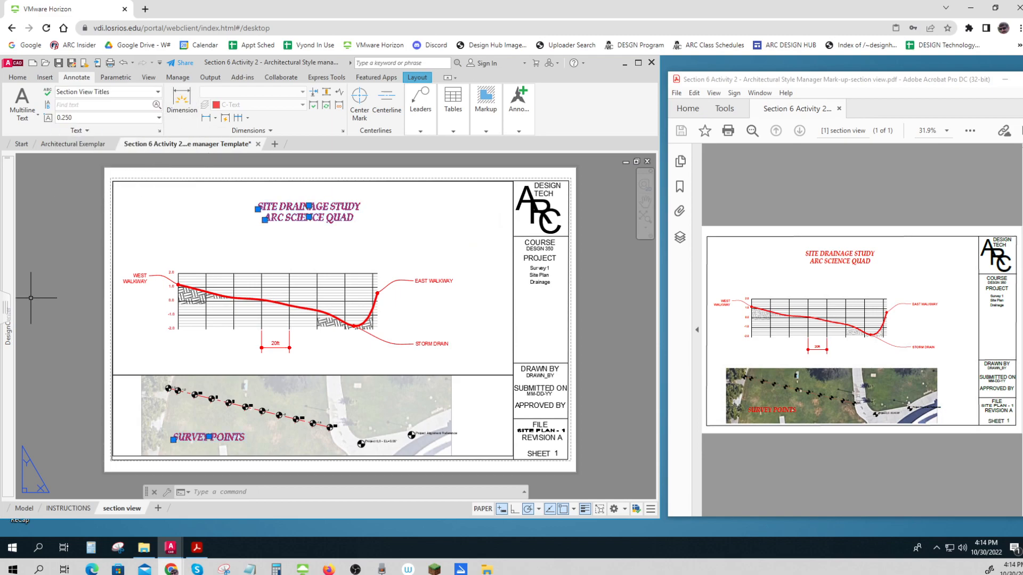
pyautogui.press('Escape')
pyautogui.press('Escape')
pyautogui.press('Escape')
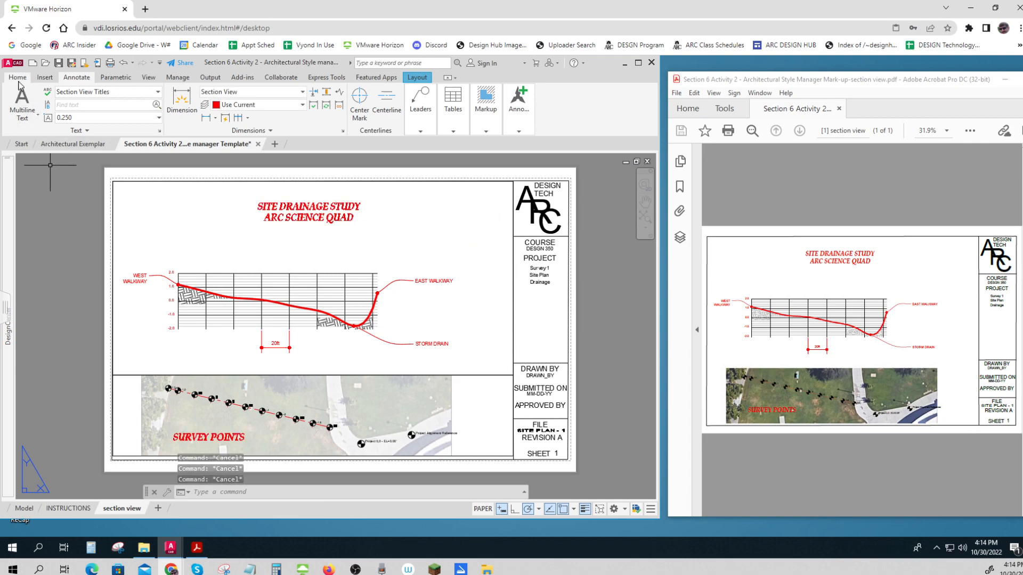
# Step: Save the drawing as 6.2.2 in the 301 Fall 2022 folder on the U: drive
pyautogui.click(18, 64)
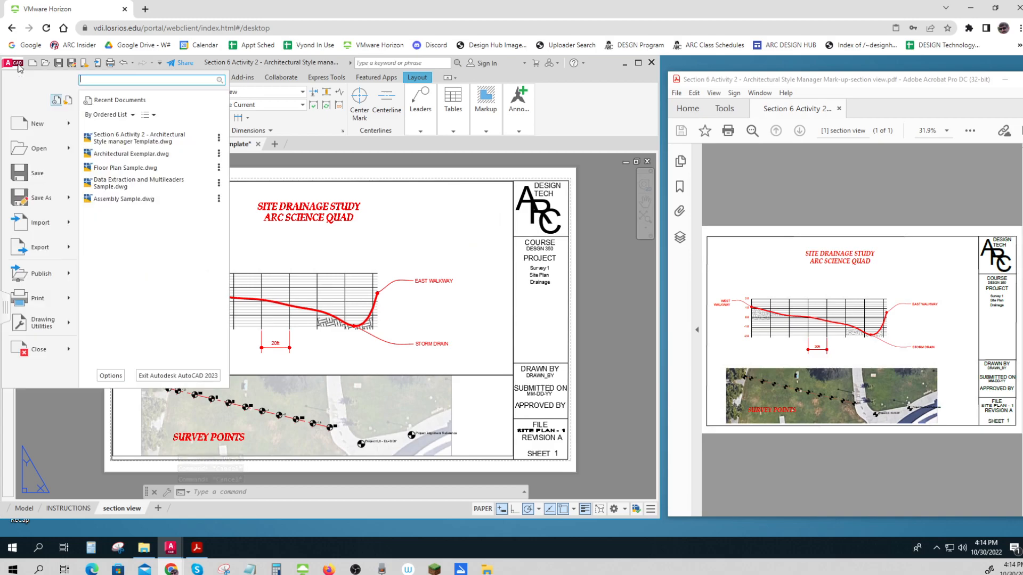
pyautogui.click(42, 199)
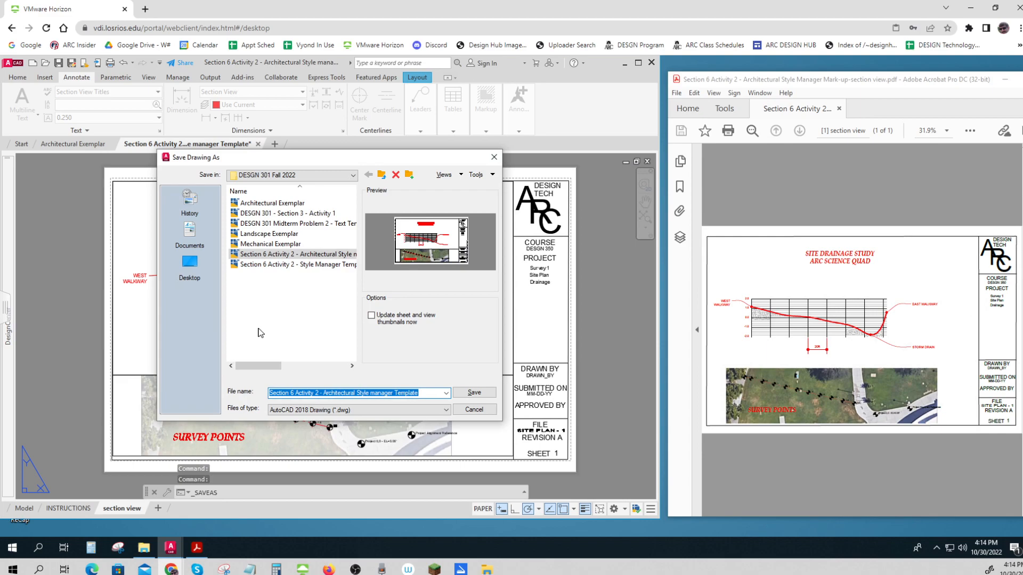
pyautogui.write('6.2.2')
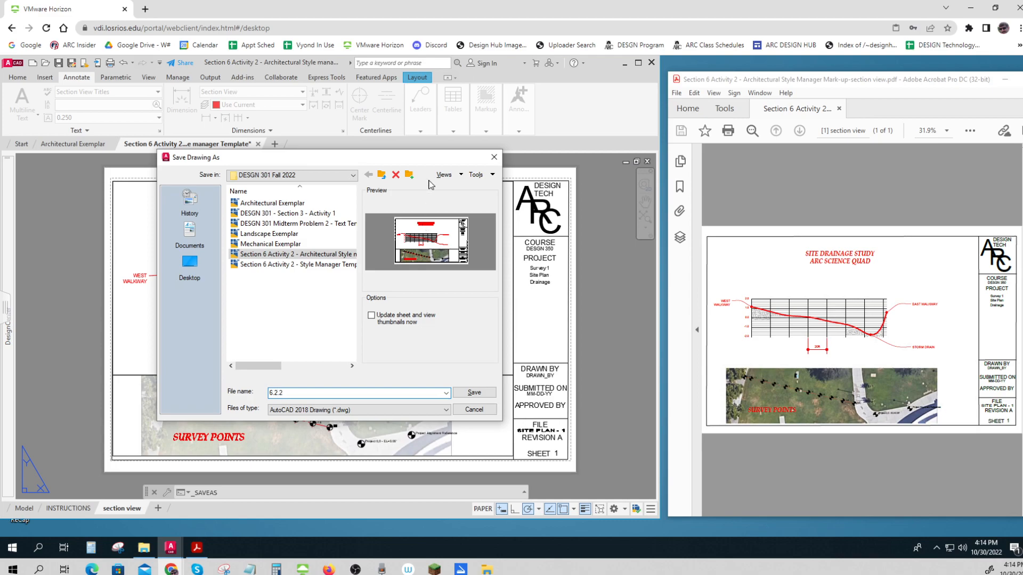
pyautogui.click(353, 175)
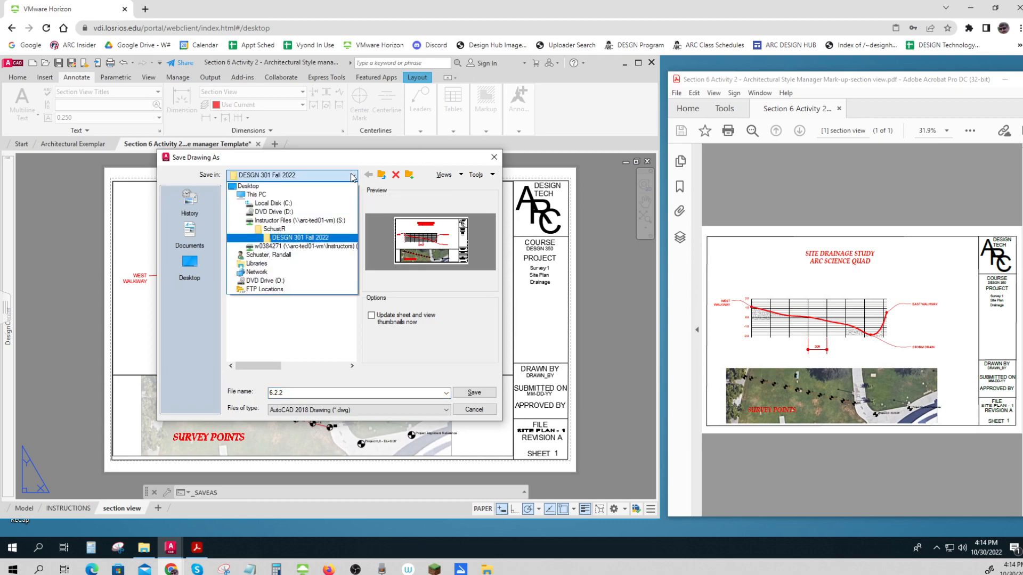
pyautogui.click(305, 246)
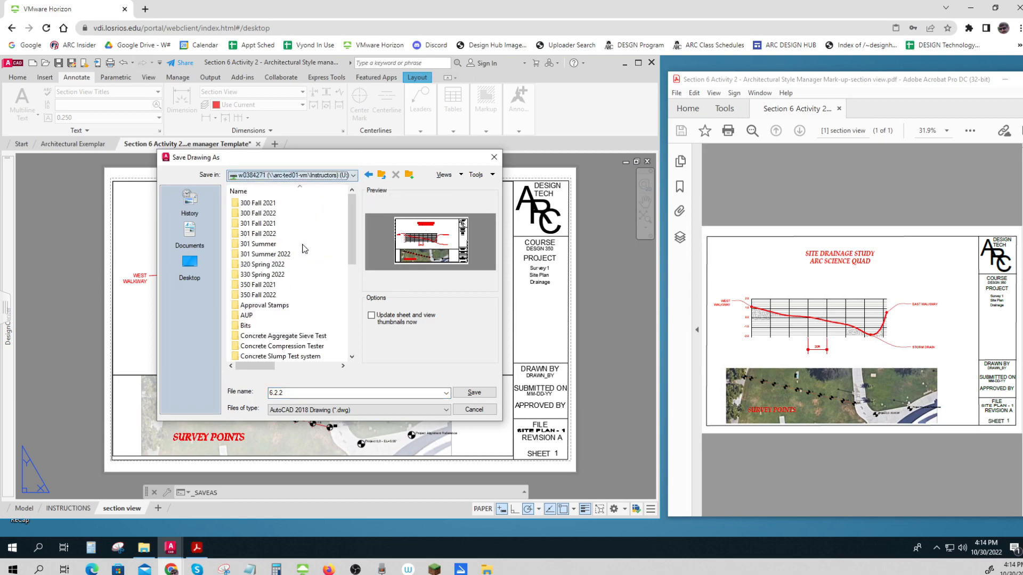
pyautogui.doubleClick(260, 234)
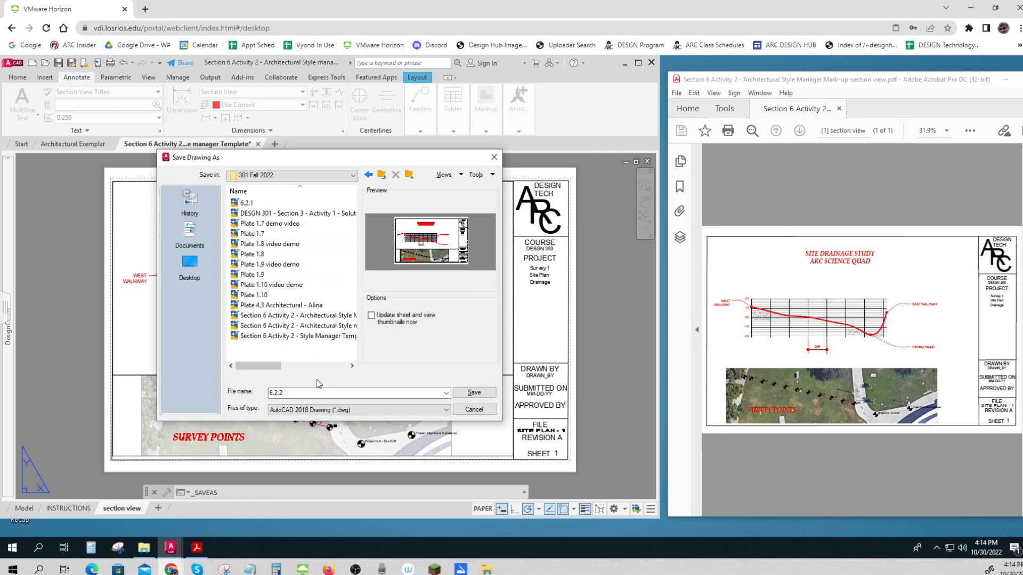
pyautogui.click(474, 393)
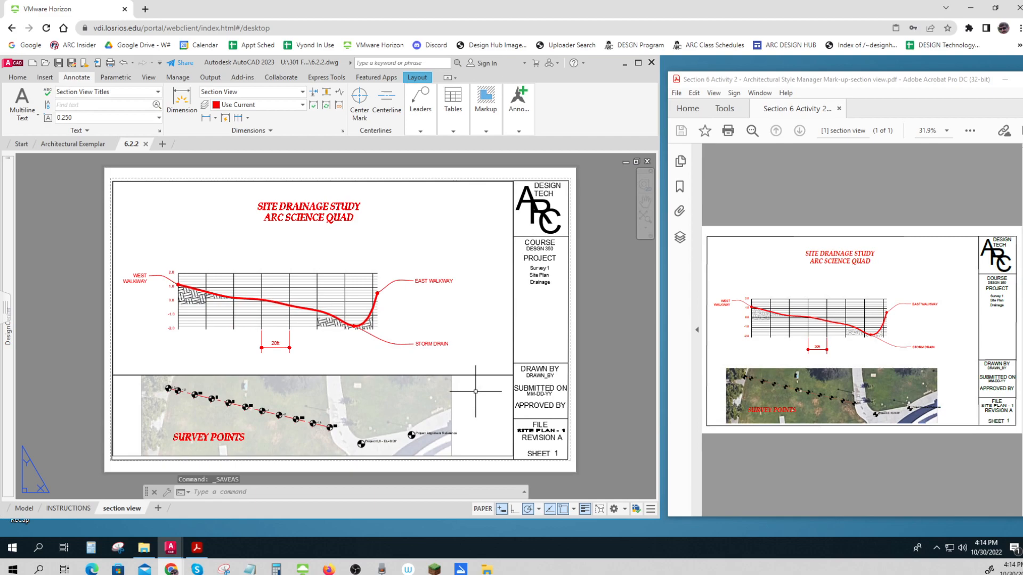